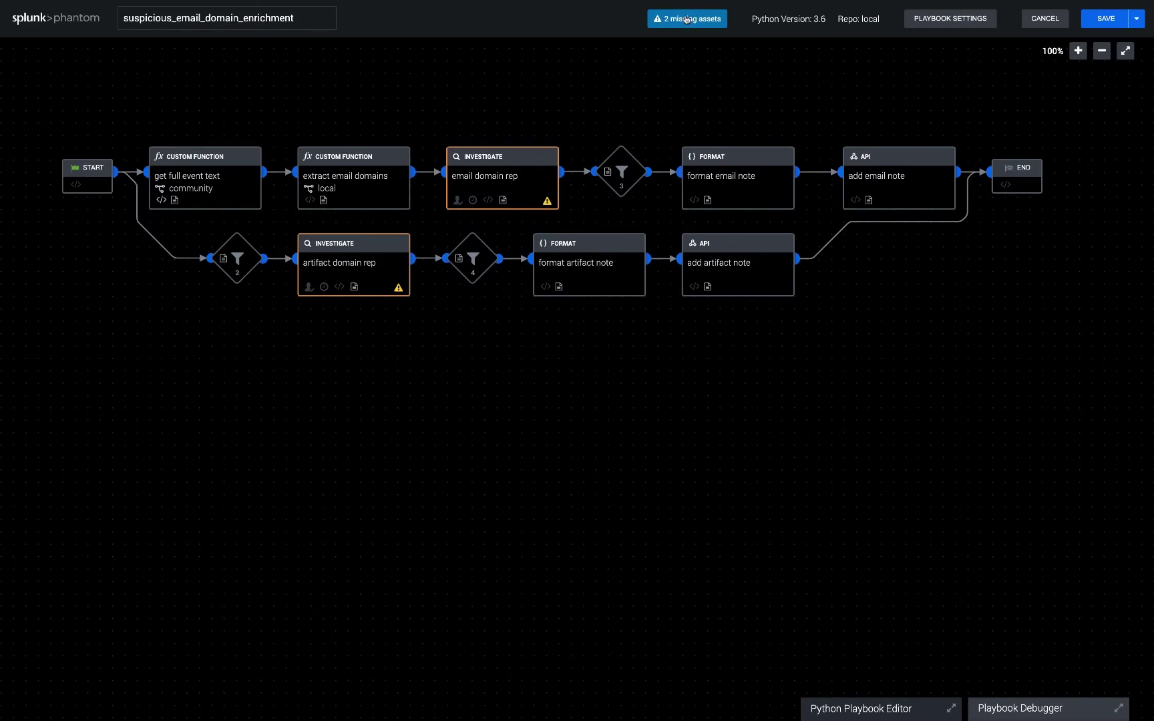
Resolve the playbook's missing assets manually with a new Cisco Umbrella Investigate asset named umbrella_investigate.
left_click(688, 18)
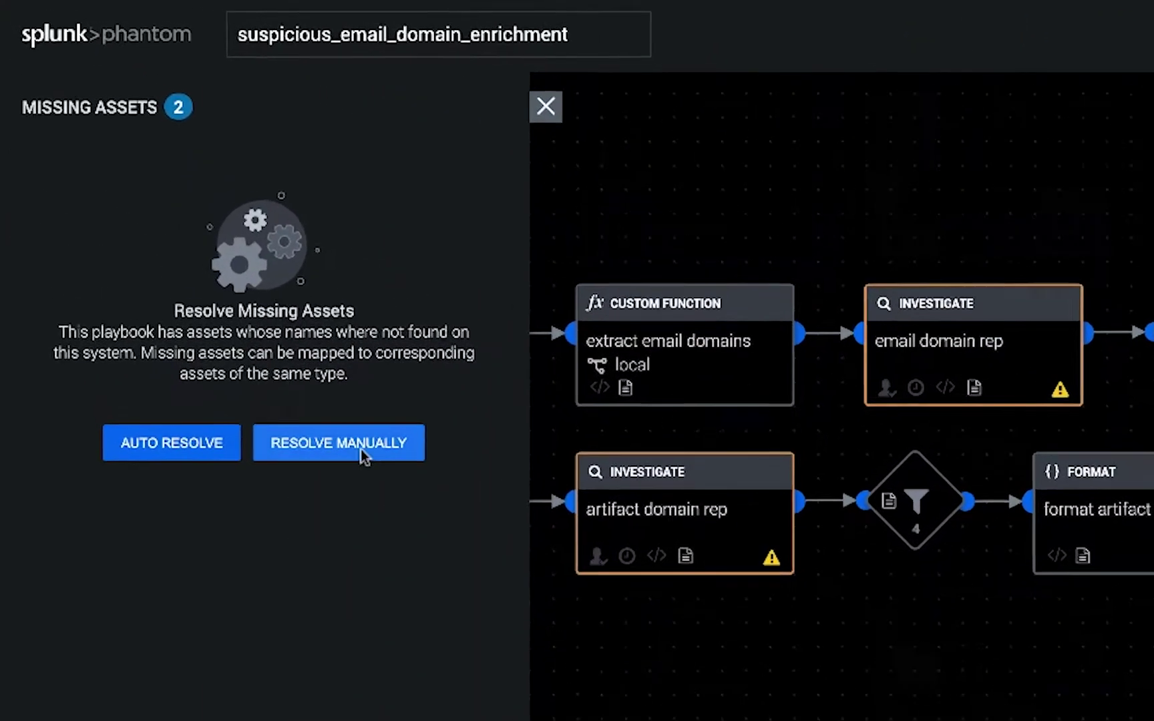
left_click(202, 251)
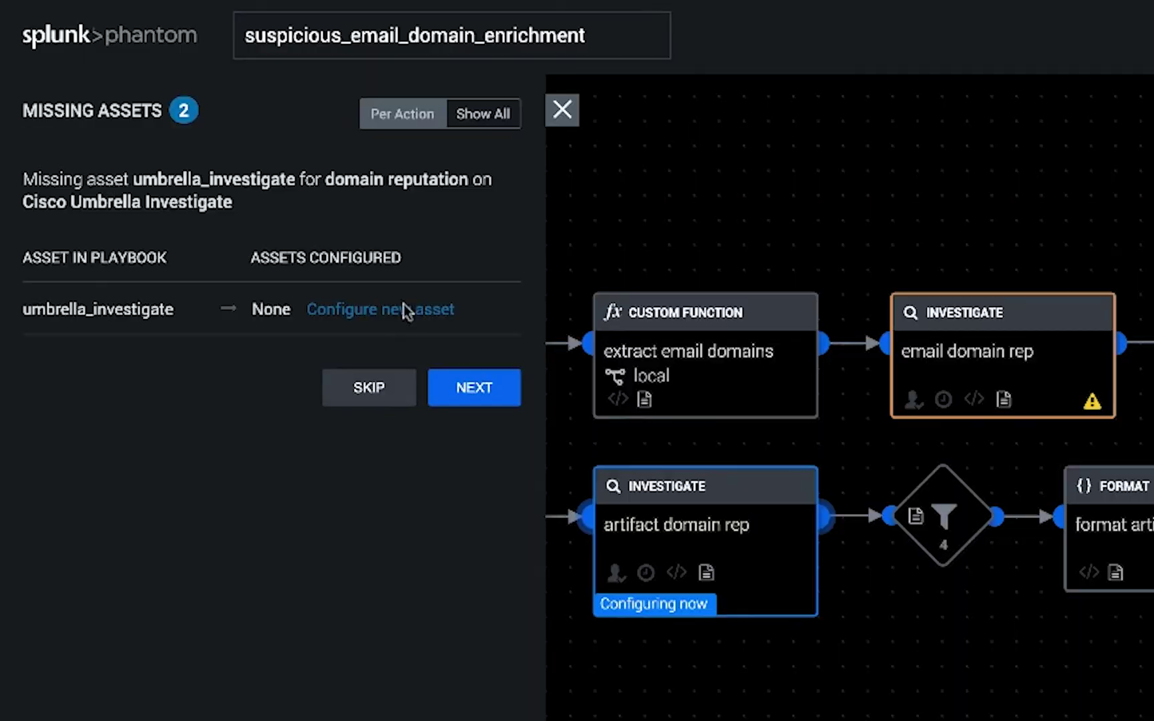
left_click(405, 312)
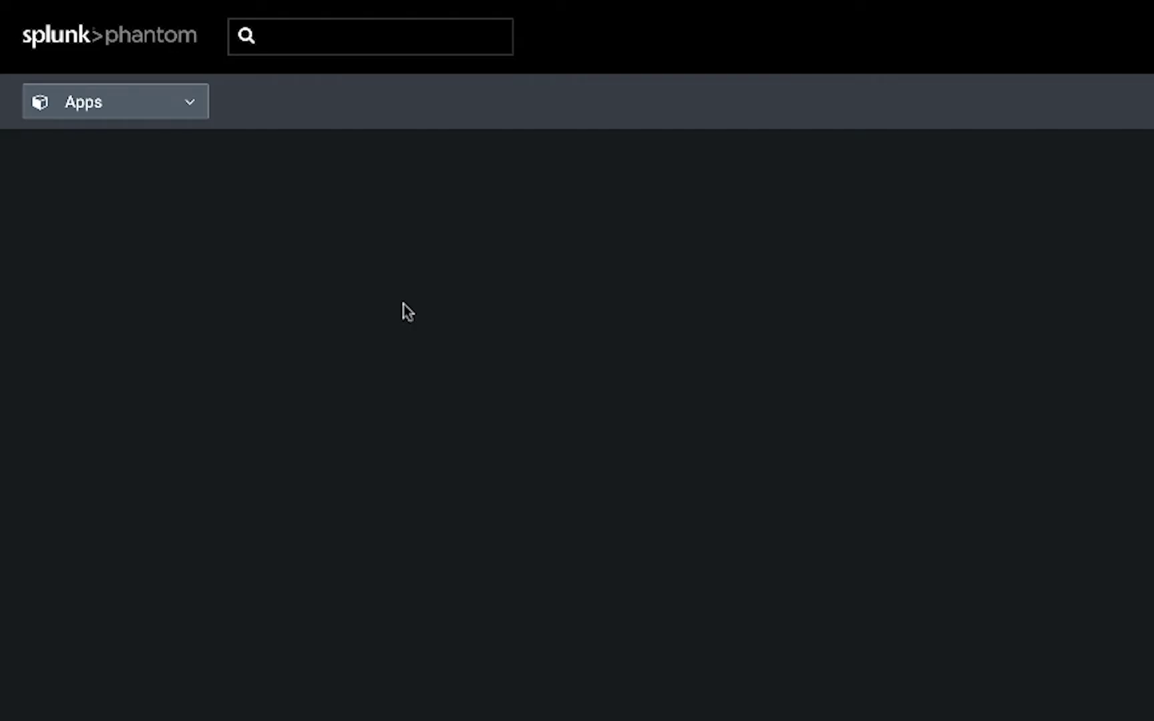
scroll(404, 304, "down", 5)
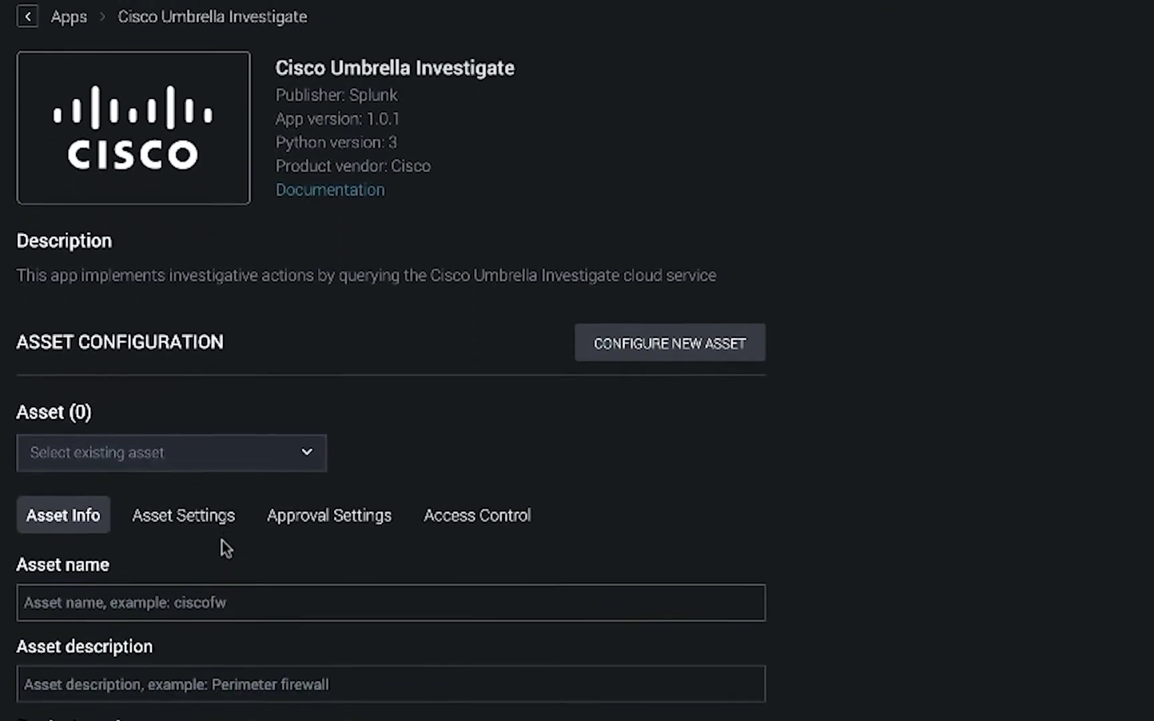
left_click(179, 396)
type("umb")
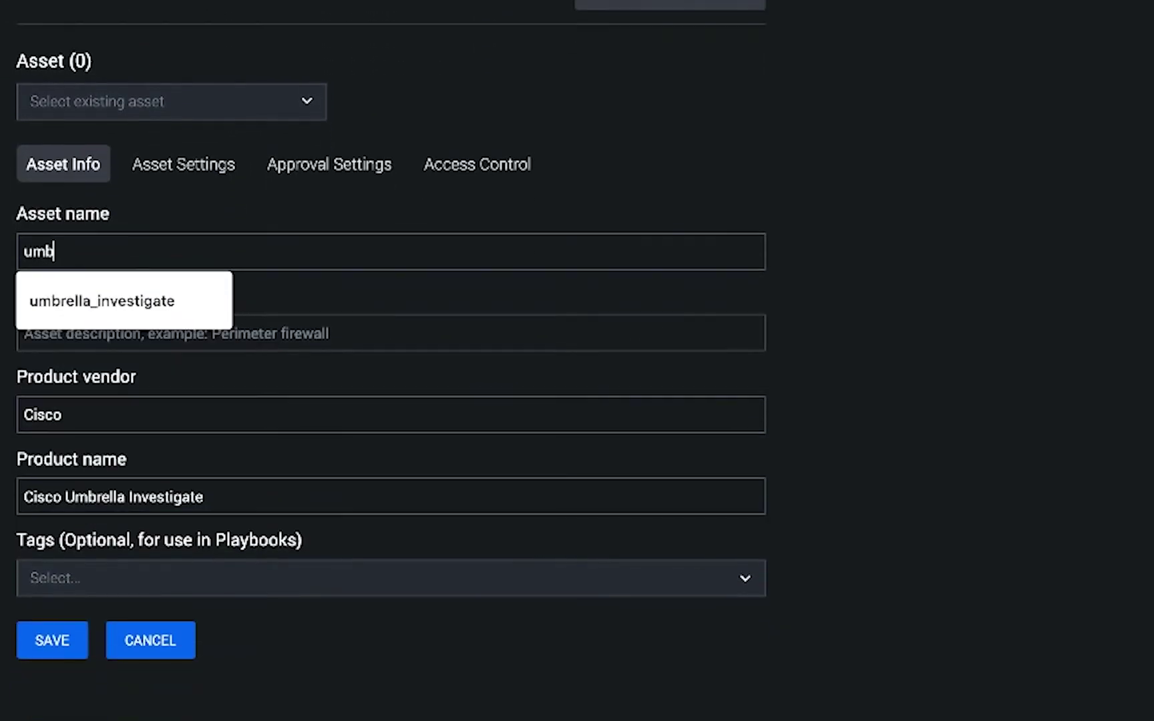
key("Down")
key("Return")
Paste the API access token into the asset, save it and run Test Connectivity.
left_click(207, 166)
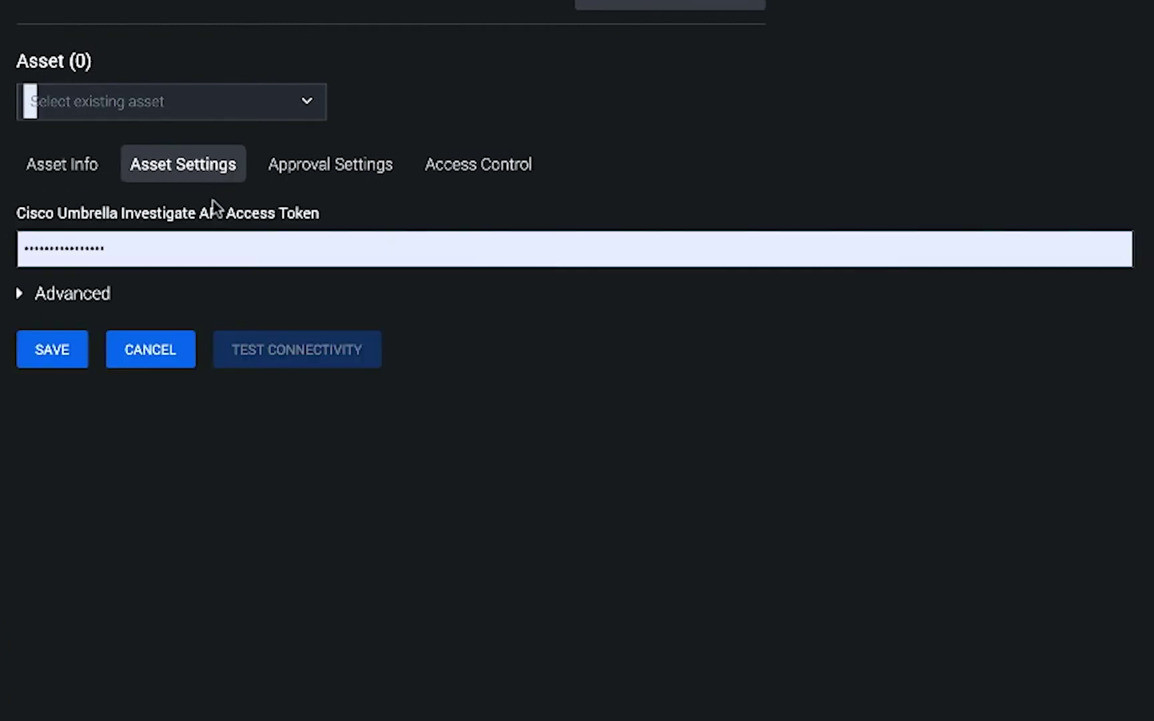
left_click(178, 247)
key("Escape")
key("BackSpace")
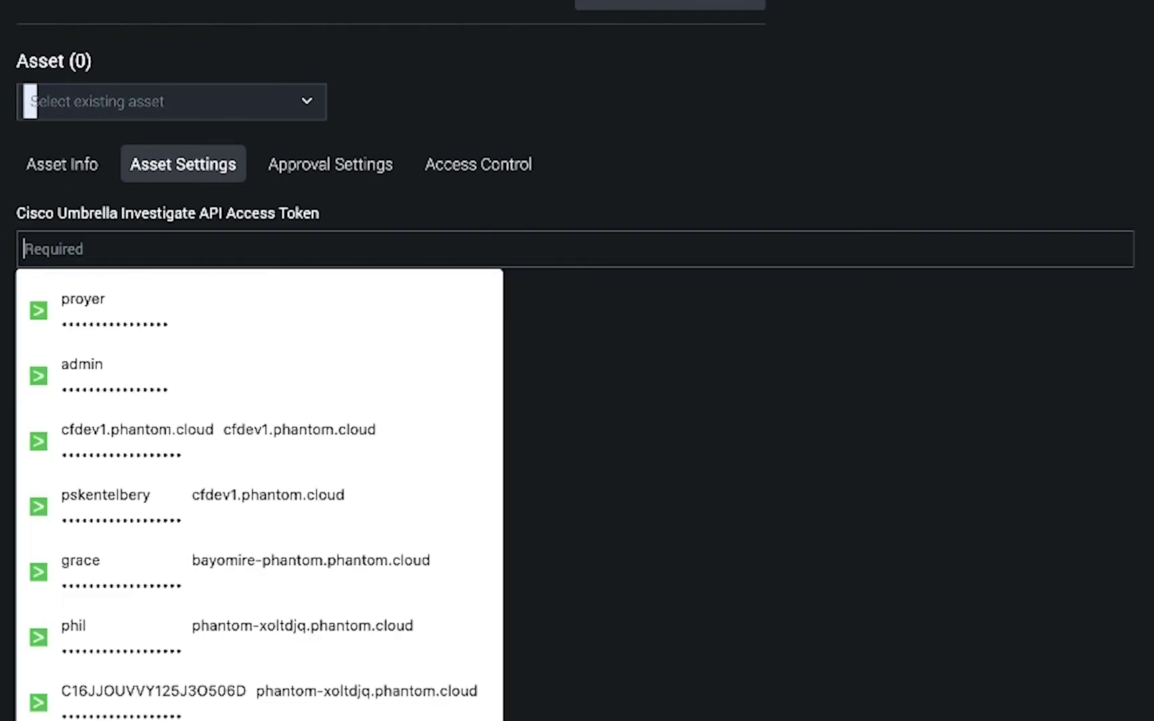
key("ctrl+v")
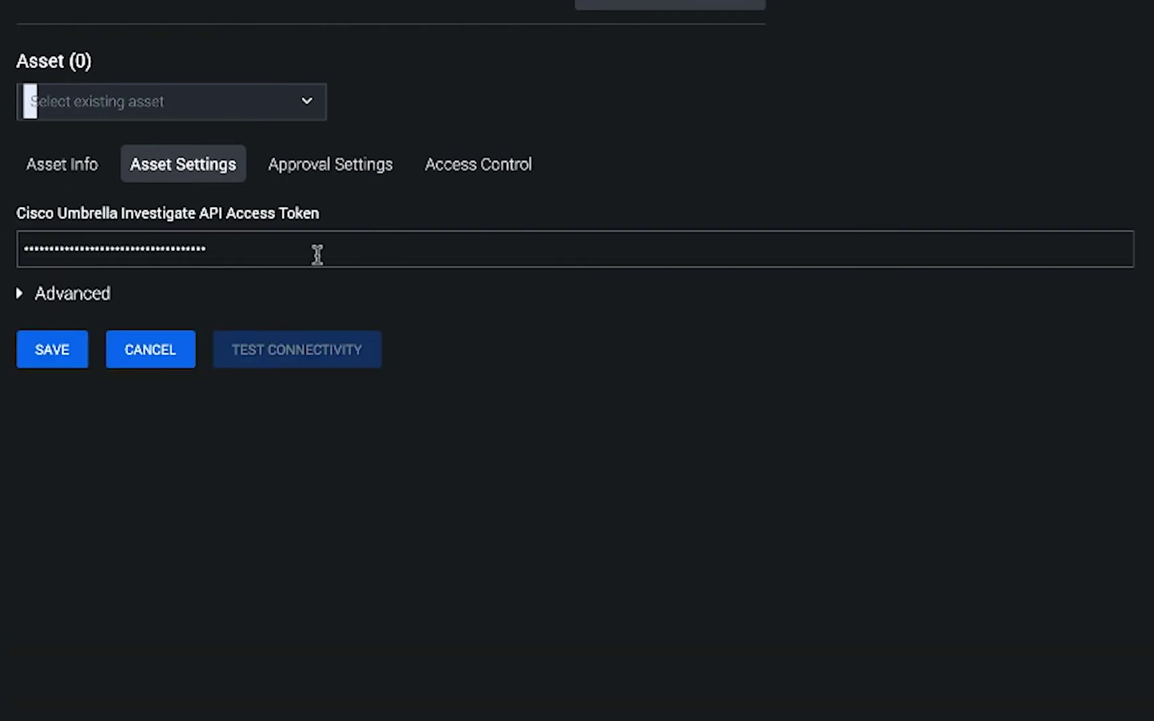
left_click(81, 350)
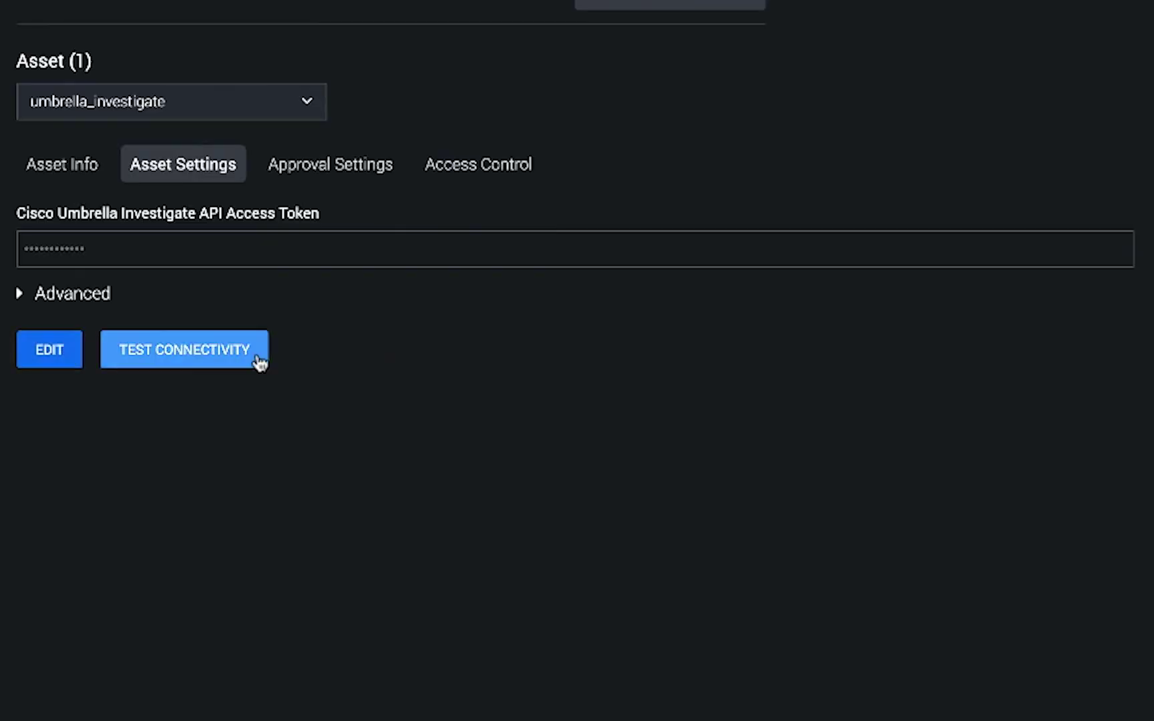
left_click(261, 361)
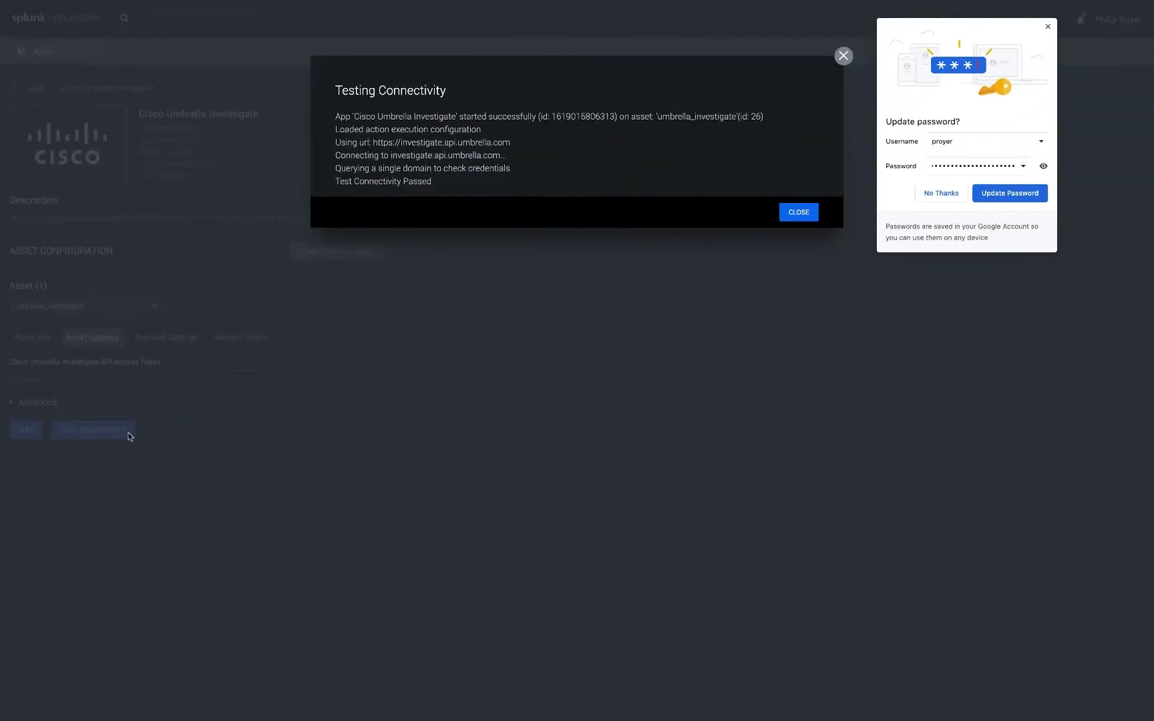
Map both domain reputation actions to the umbrella_investigate asset and finish resolving missing assets.
left_click(814, 215)
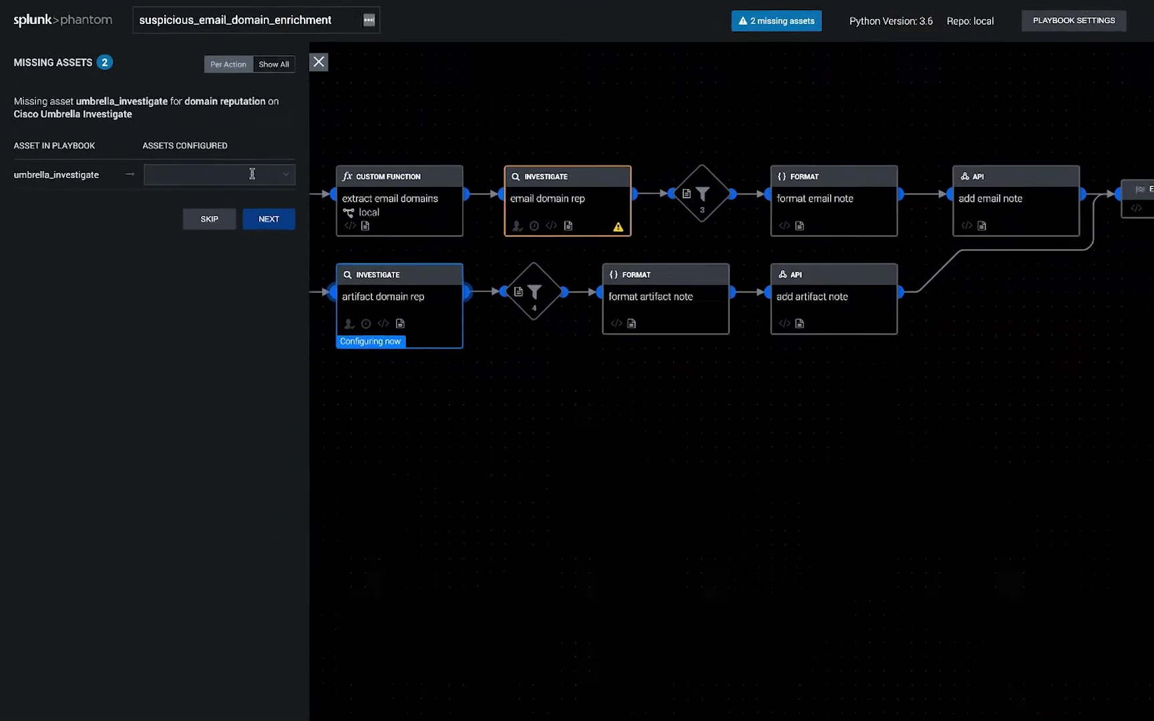
left_click(297, 253)
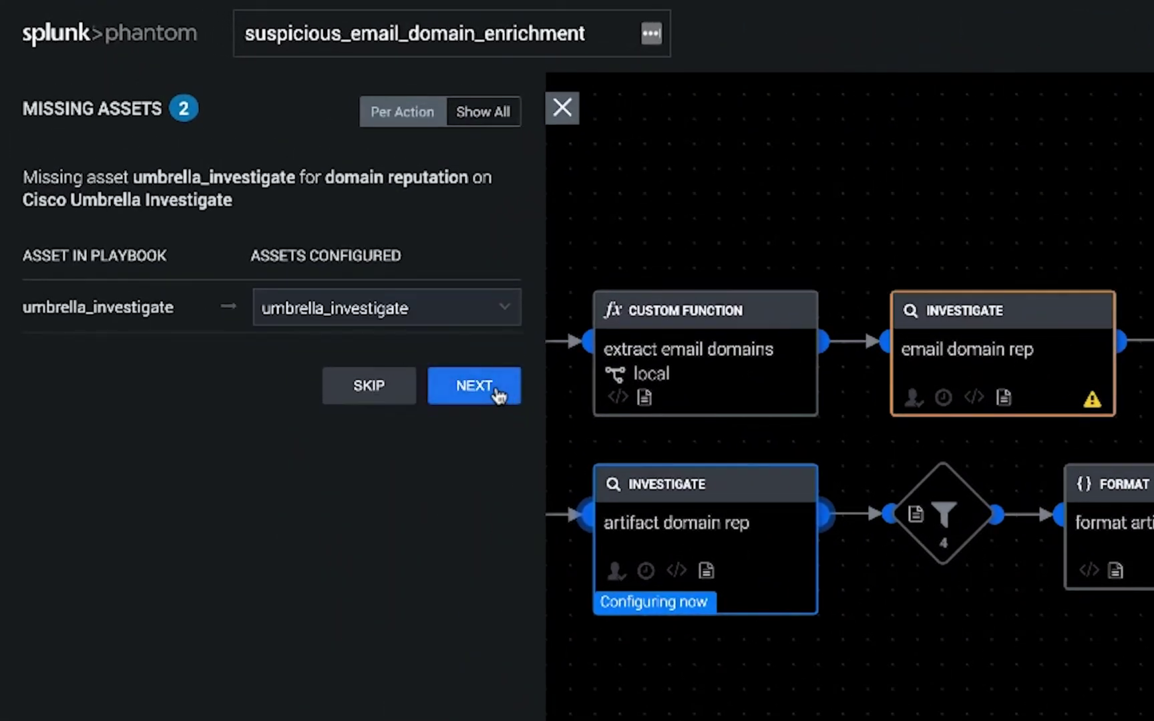
left_click(351, 301)
left_click(332, 341)
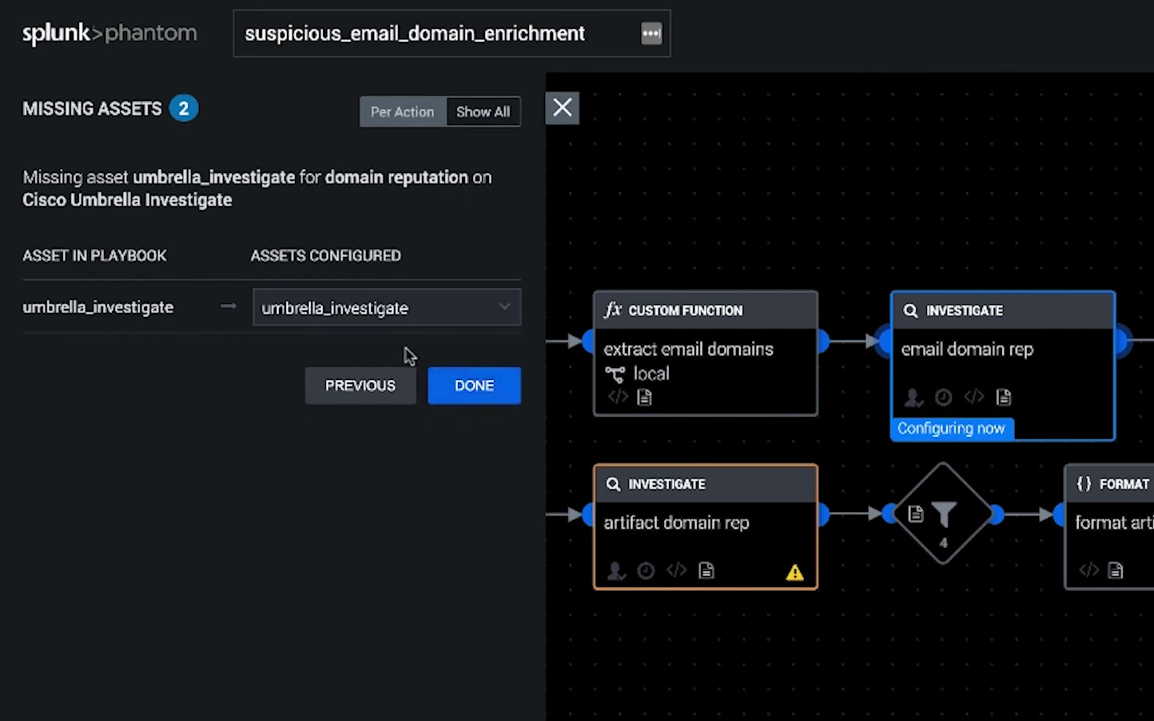
left_click(474, 386)
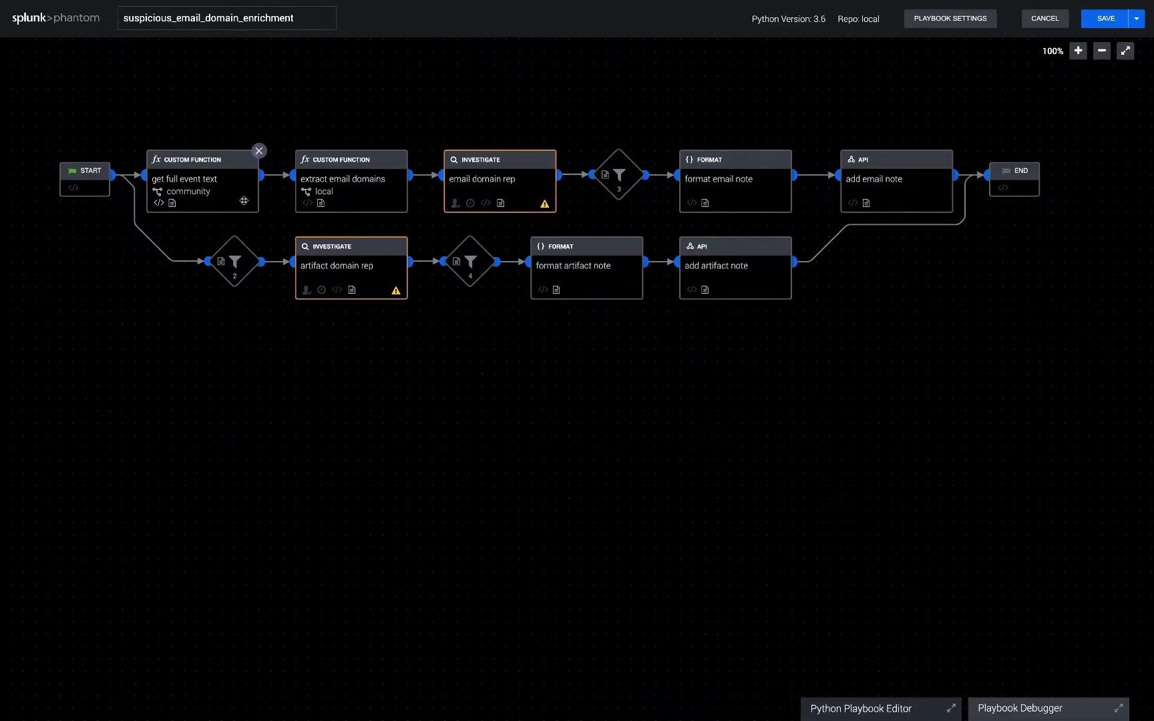
Save the playbook with the comment 'asset configuration'.
key("ctrl+s")
type("asset configuration")
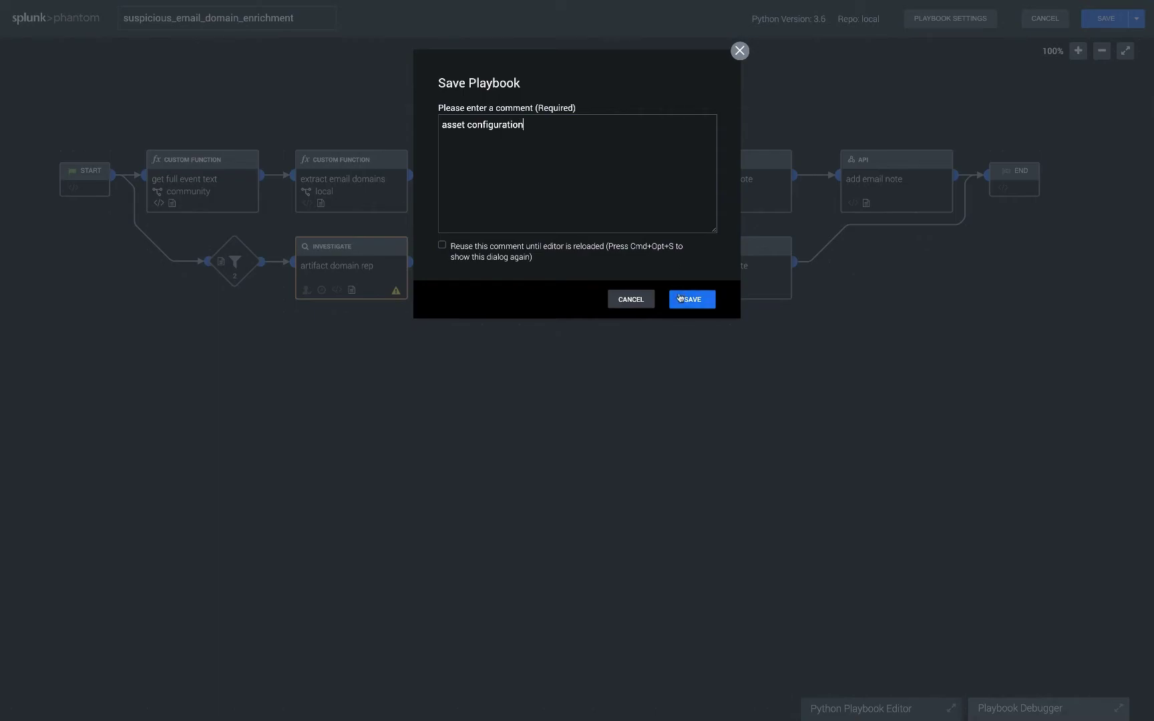
left_click(680, 297)
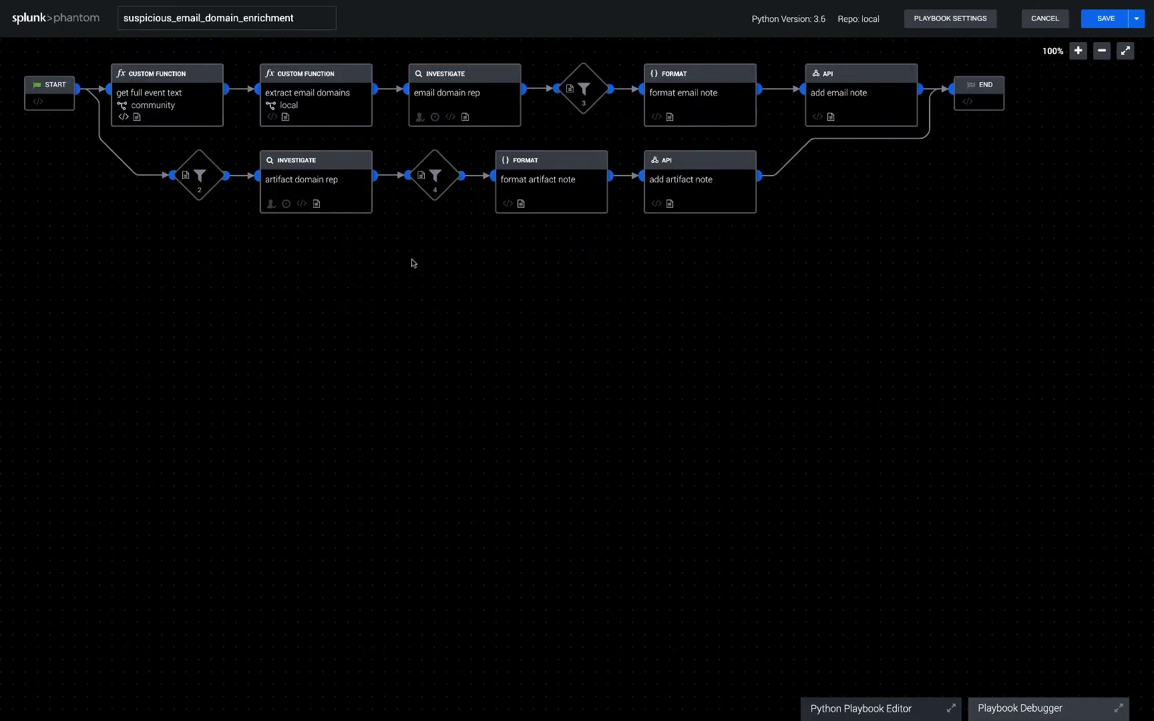
Review the get_full_event_text function's Python code, highlighting the artifacts URL string on line 141.
left_click_drag(402, 304, 441, 336)
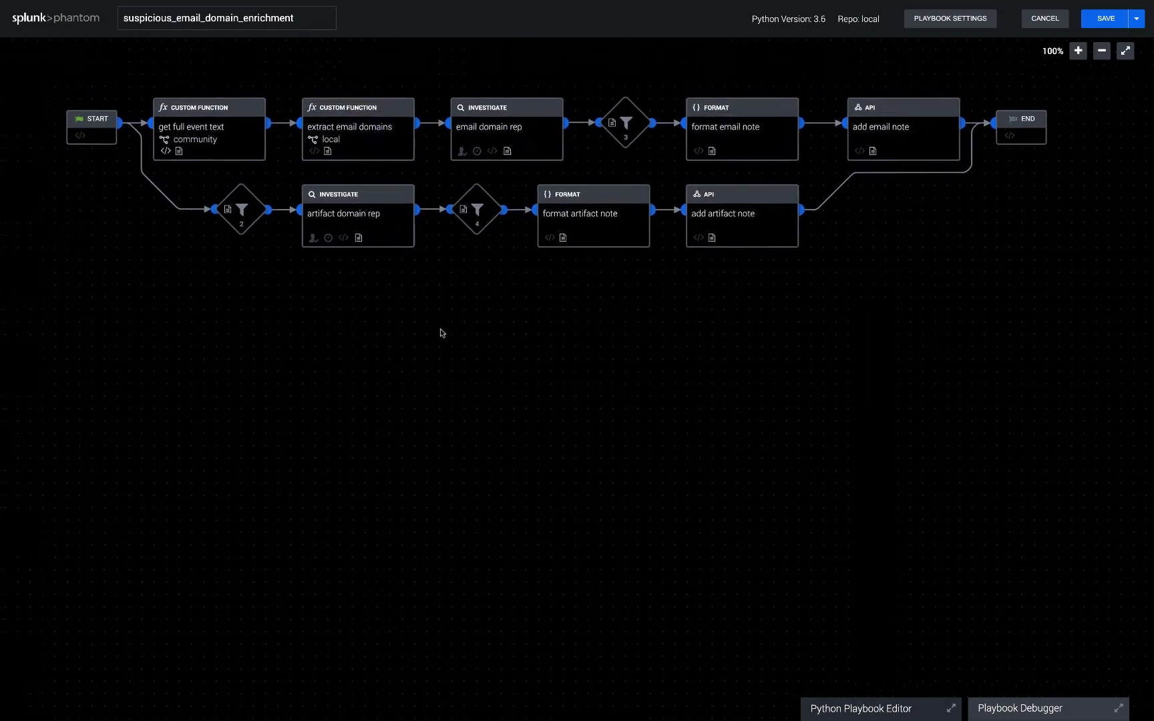
left_click(178, 160)
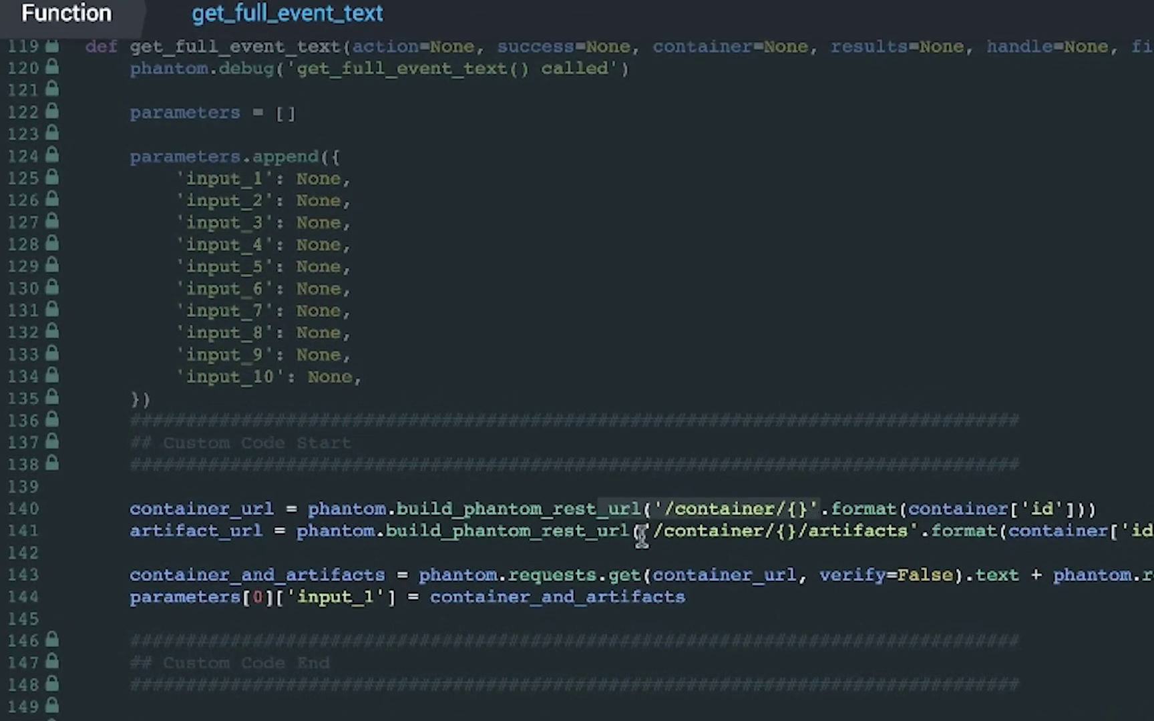
left_click_drag(644, 531, 893, 533)
left_click(942, 531)
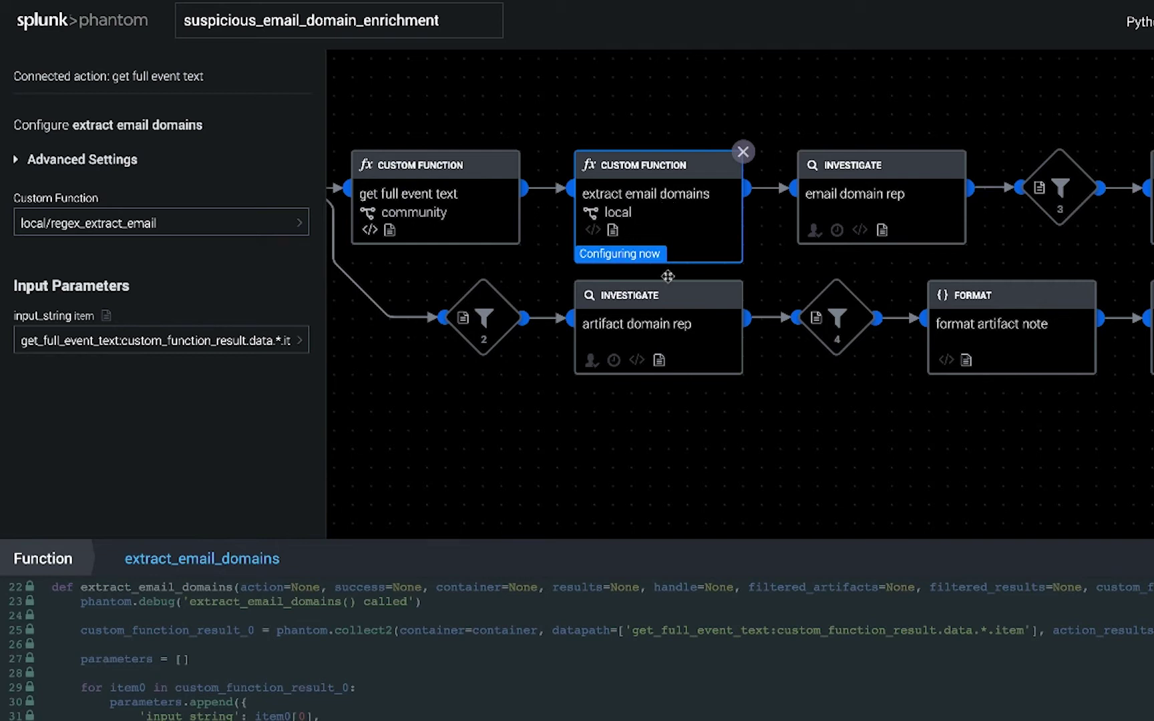
Review the extracted domains filter, domain rep actions' assets, non-malicious filter condition and format artifact note template.
left_click(495, 325)
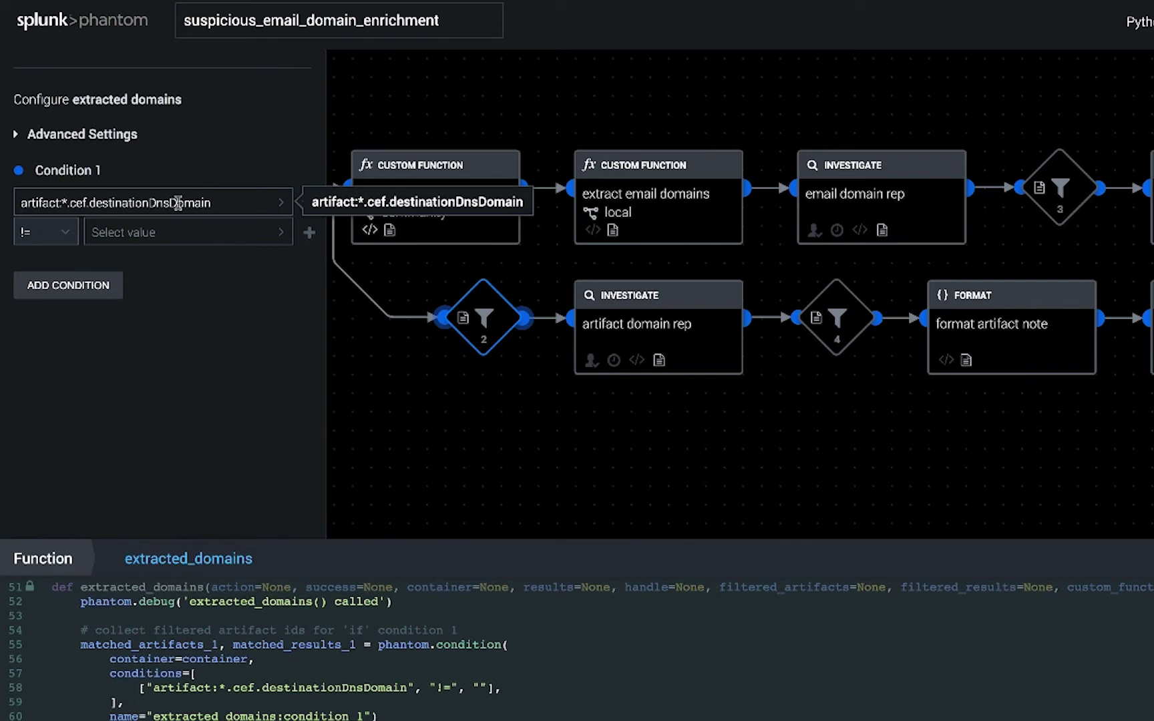
left_click(650, 330)
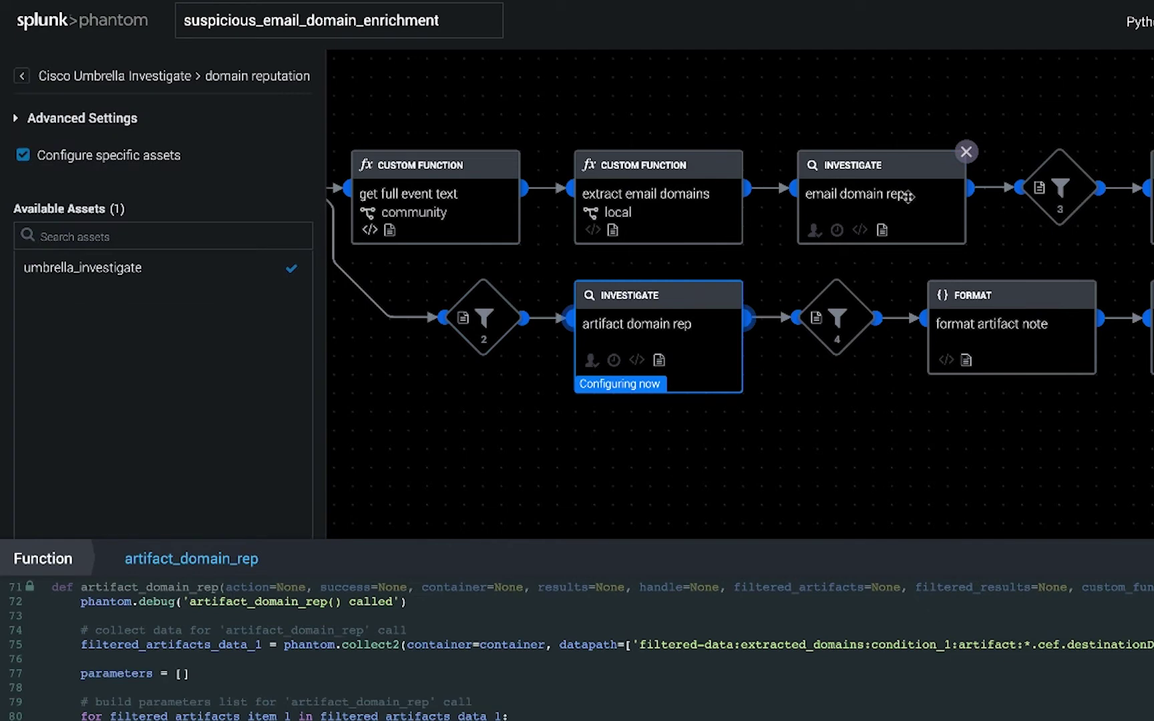
left_click(908, 196)
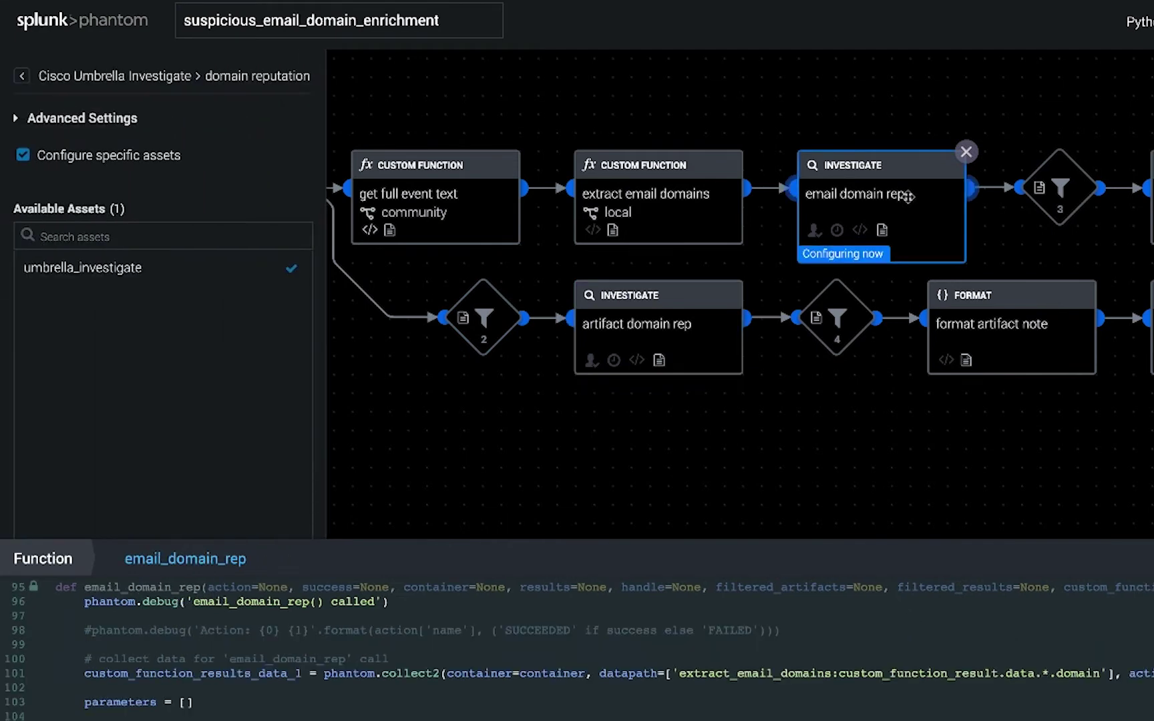
left_click(839, 314)
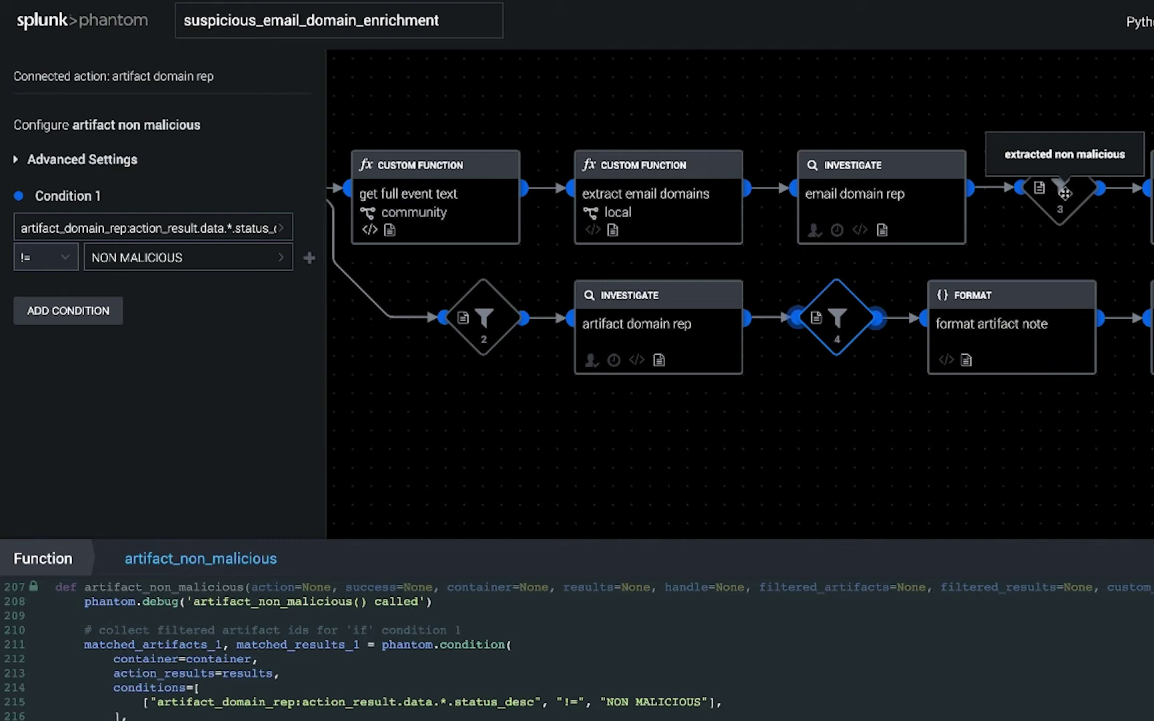
left_click(1042, 334)
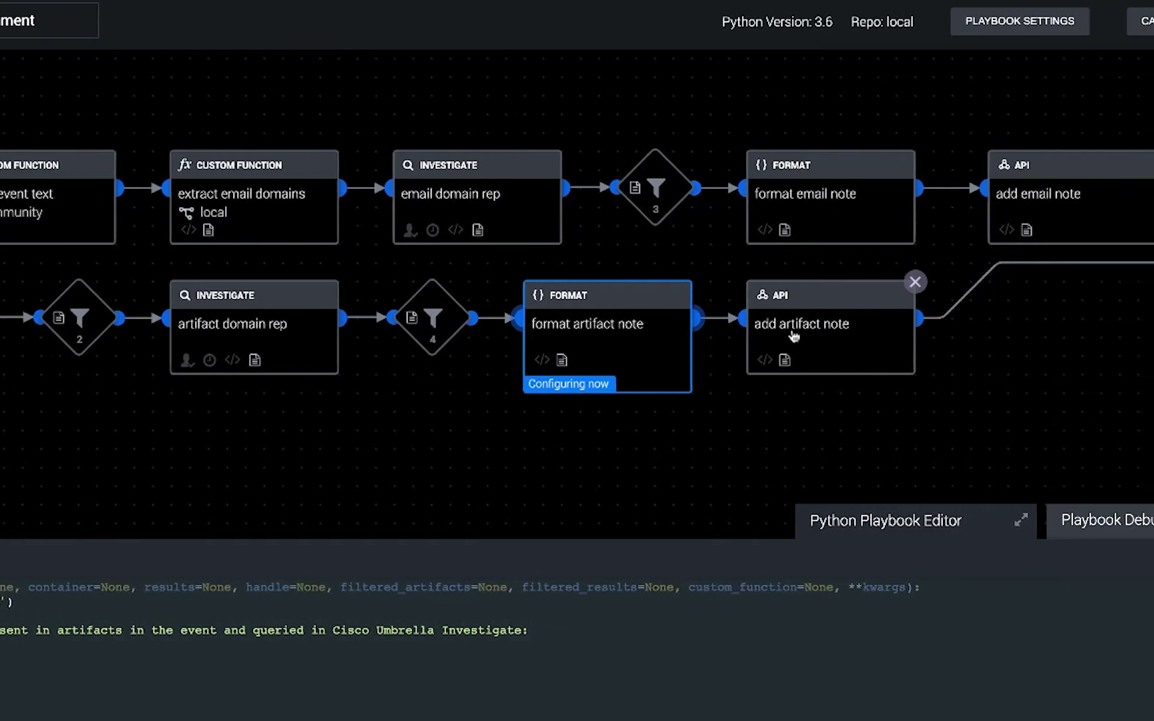
Review the add artifact note step's settings, then the IMAP asset's ingest settings.
left_click(887, 335)
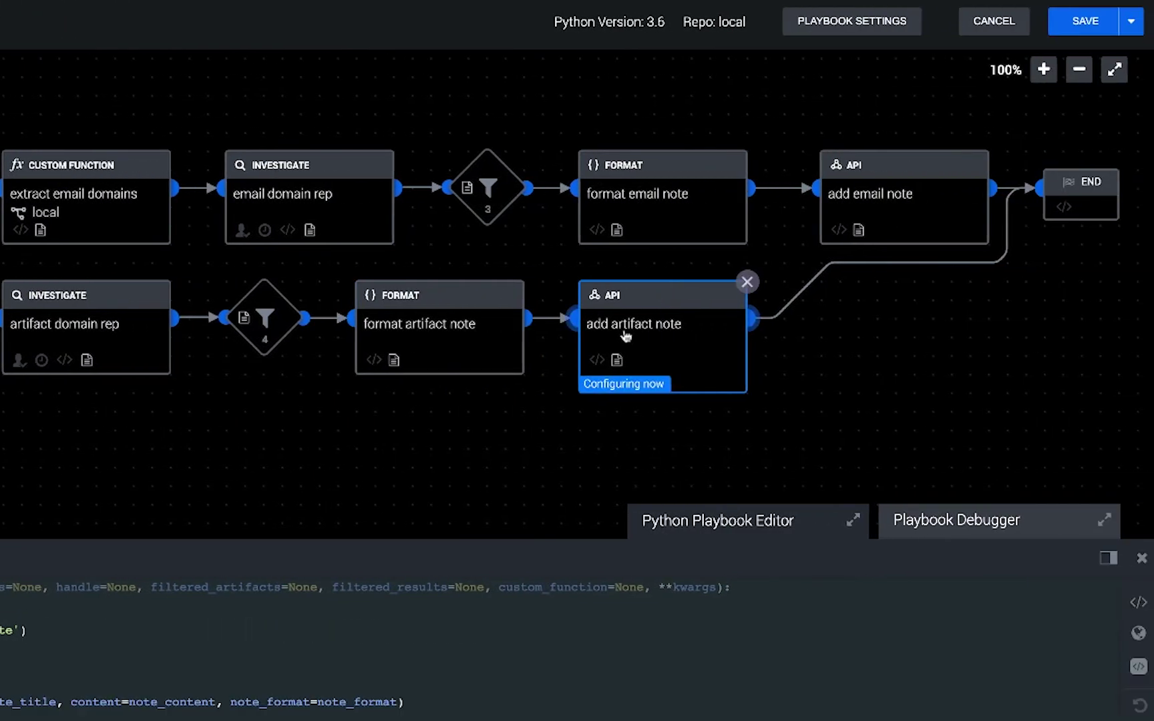
mouse_move(254, 327)
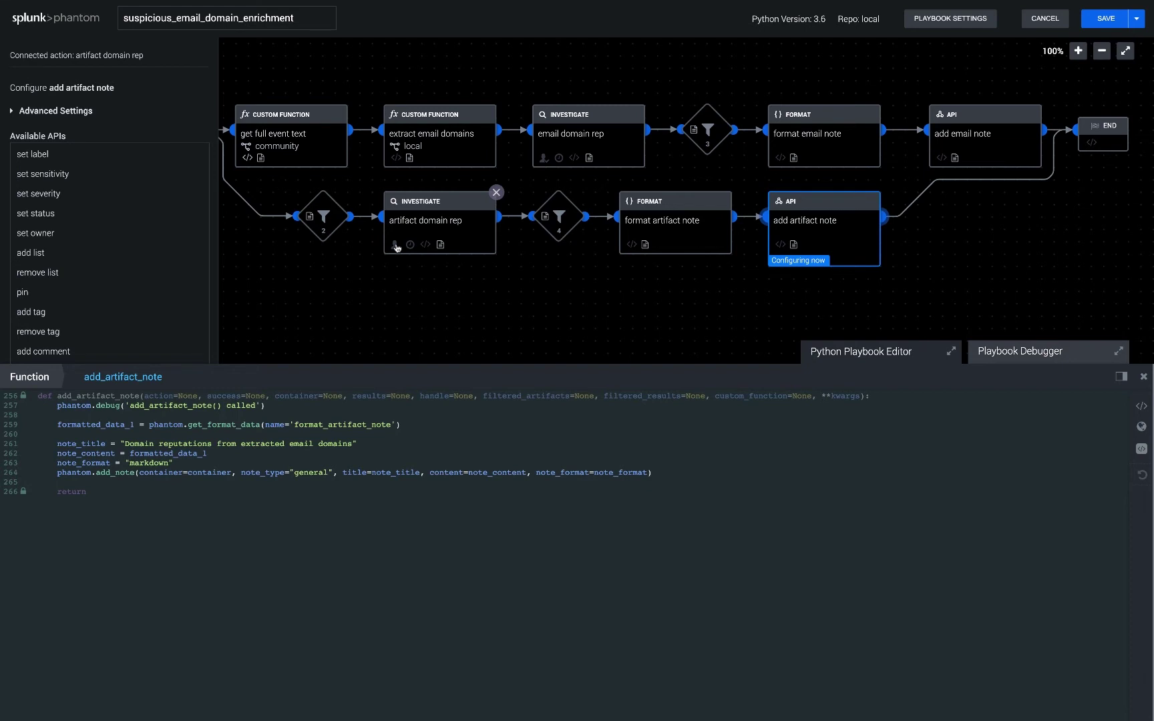
left_click_drag(396, 247, 399, 249)
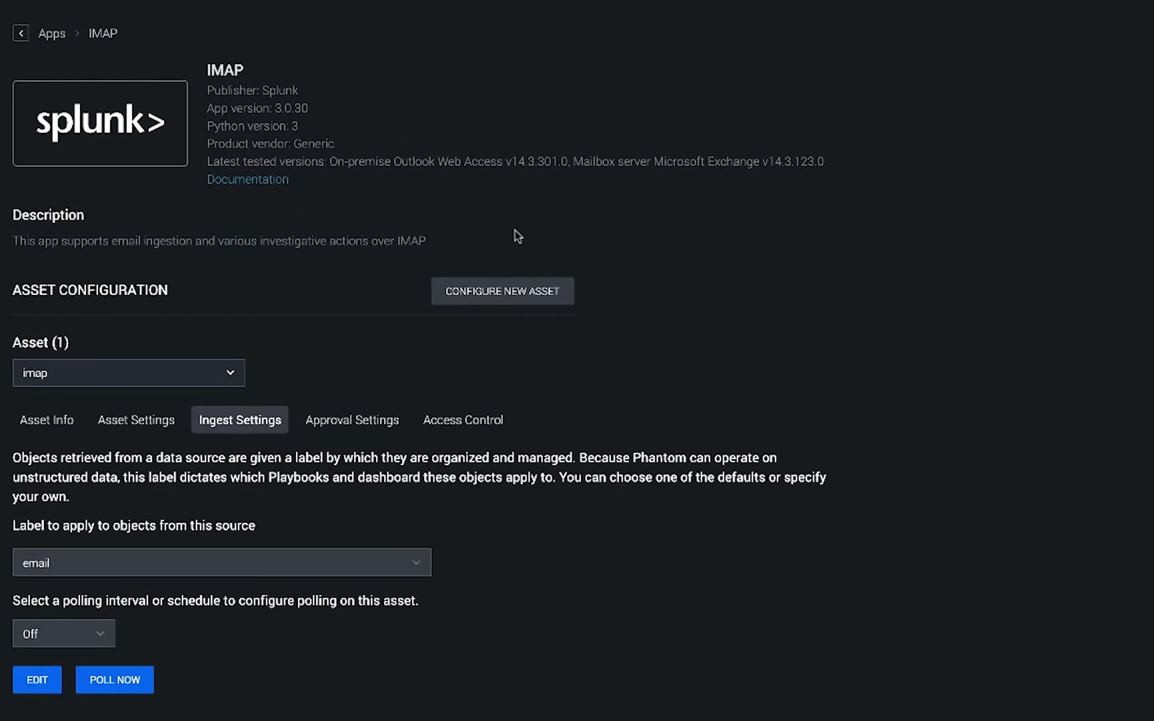
Poll the IMAP mailbox now to ingest a new email event.
left_click(95, 681)
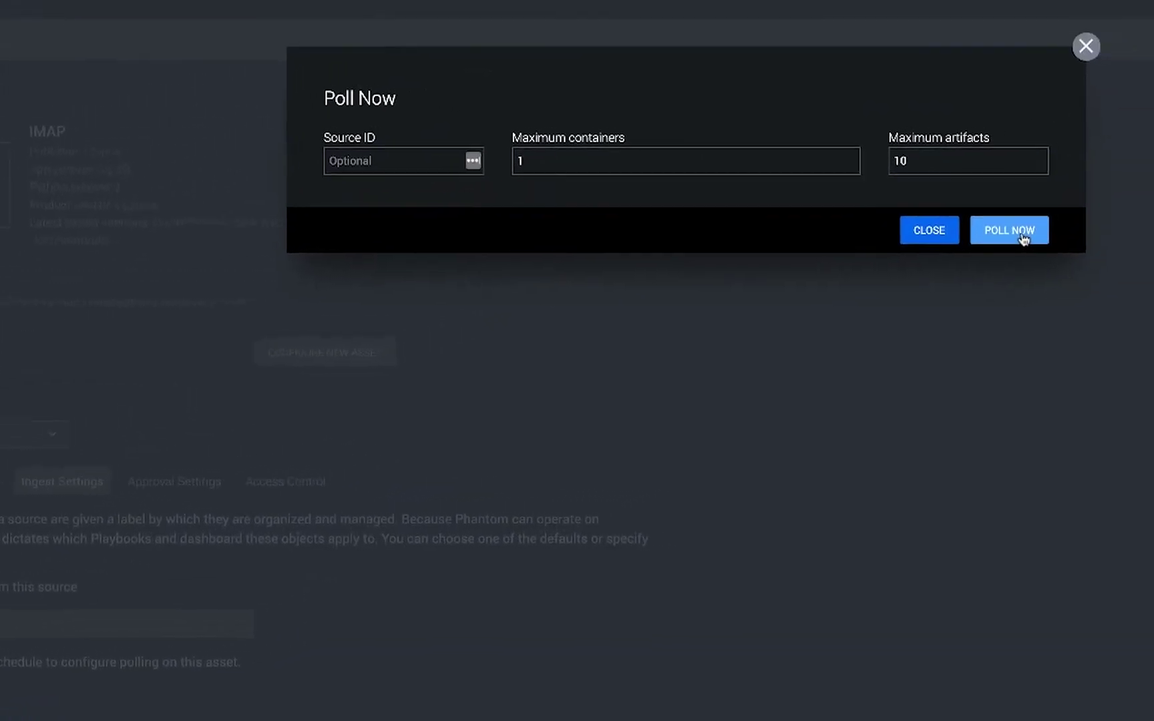
left_click(1150, 168)
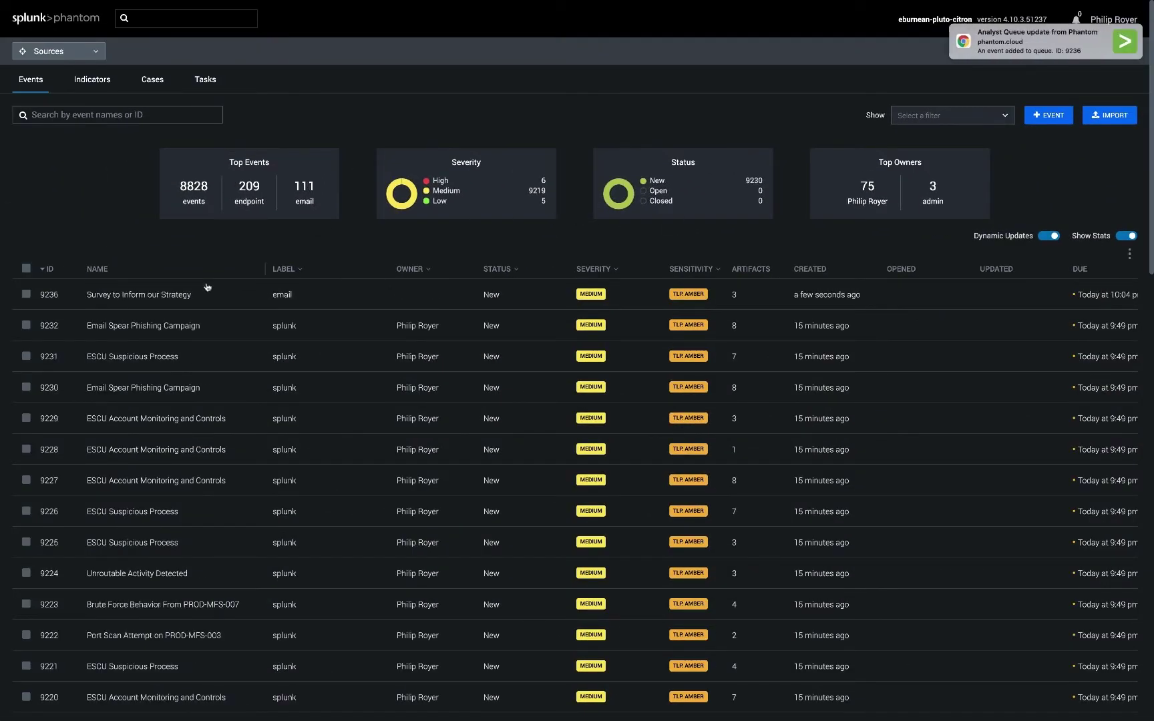
View the Survey to Inform our Strategy event's artifacts in Analyst view.
left_click(152, 296)
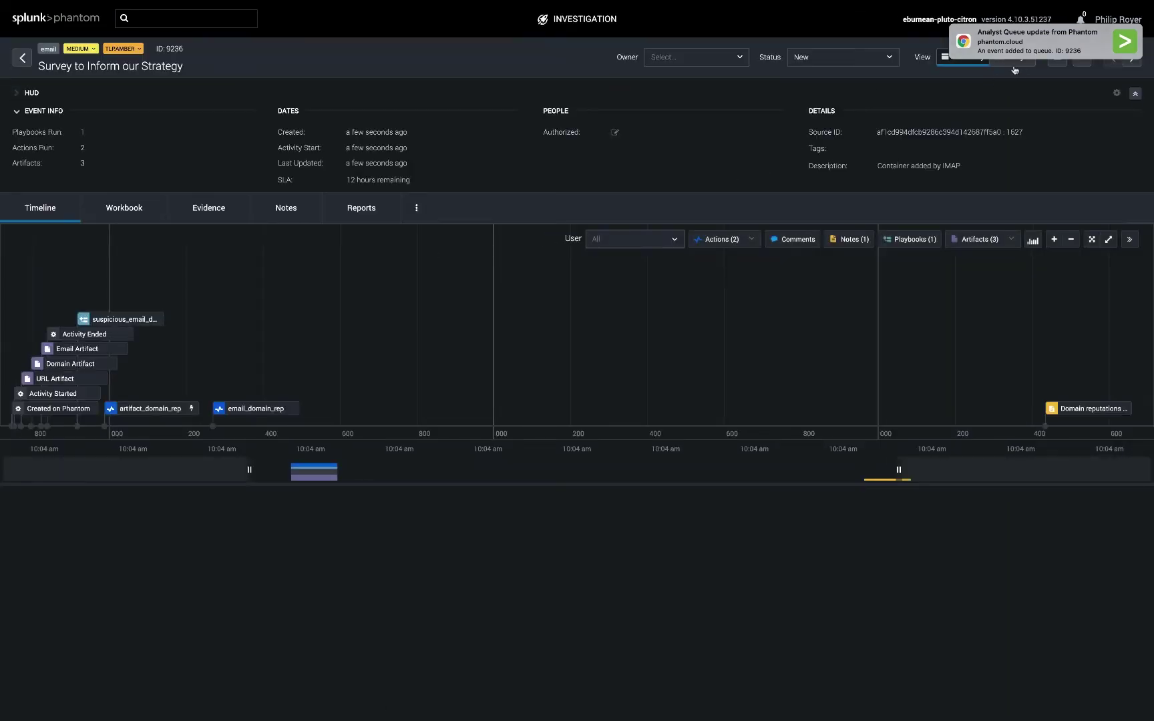
left_click(1015, 66)
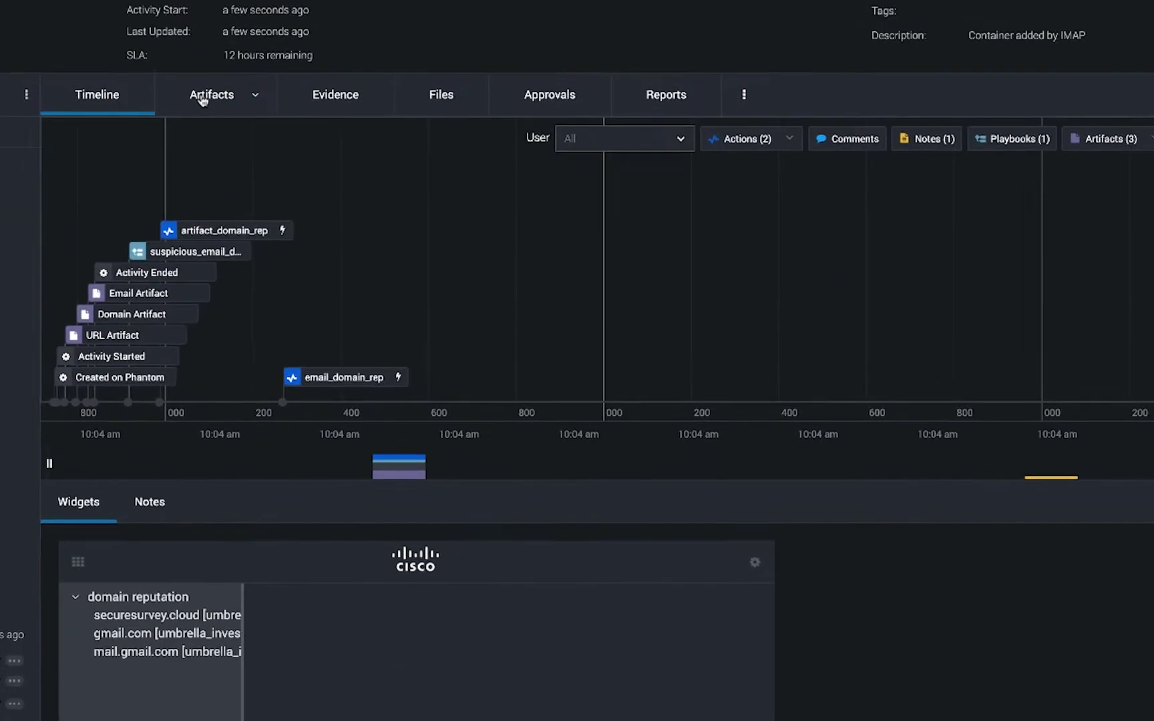
left_click(199, 91)
Expand the Email Artifact briefly, then expand the Domain Artifact showing securesurvey.cloud.
left_click(243, 193)
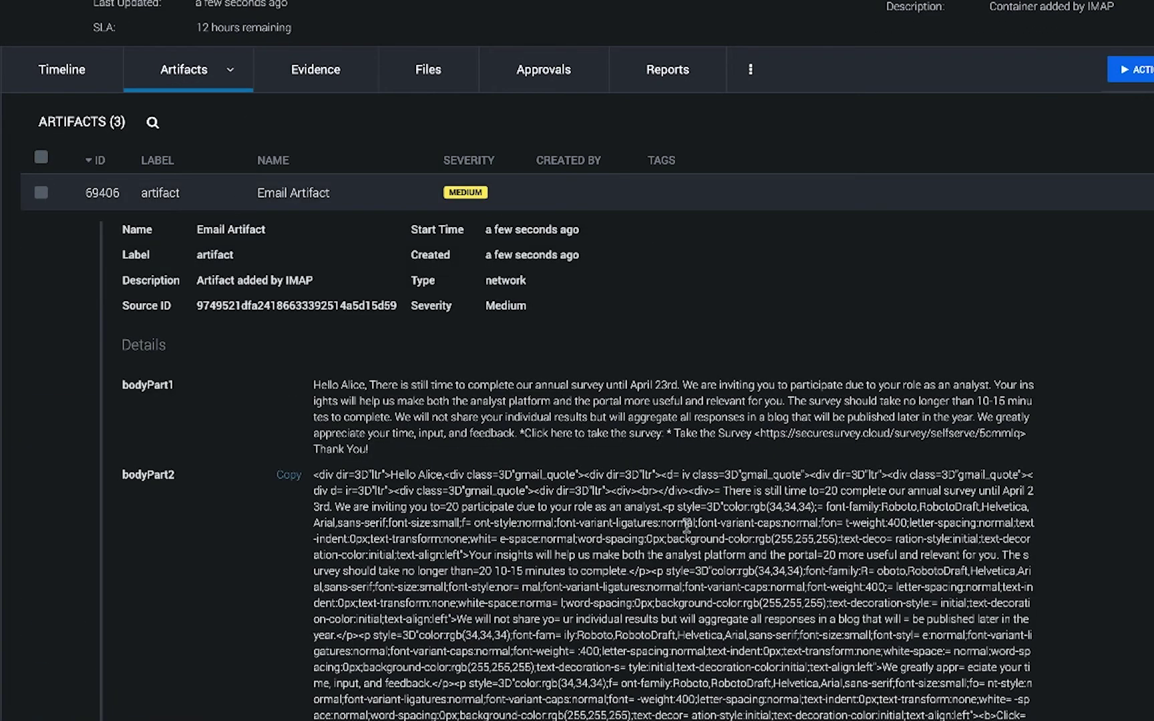
scroll(662, 551, "down", 1)
left_click(300, 149)
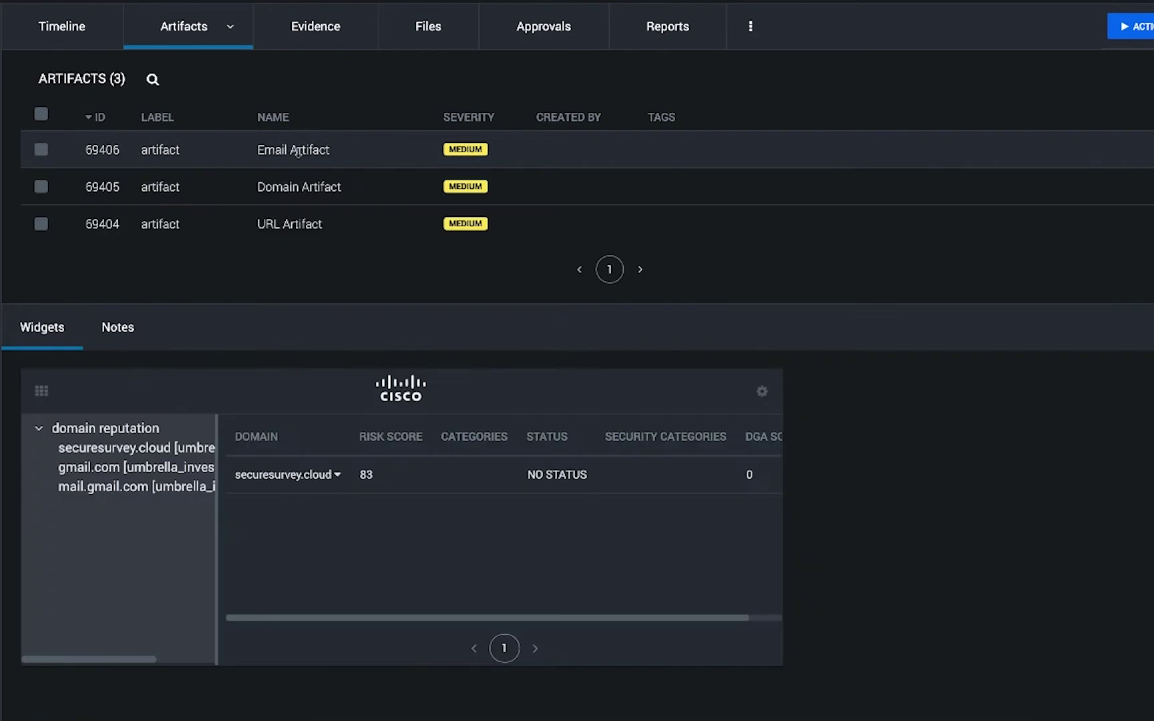
left_click(291, 189)
scroll(321, 283, "down", 1)
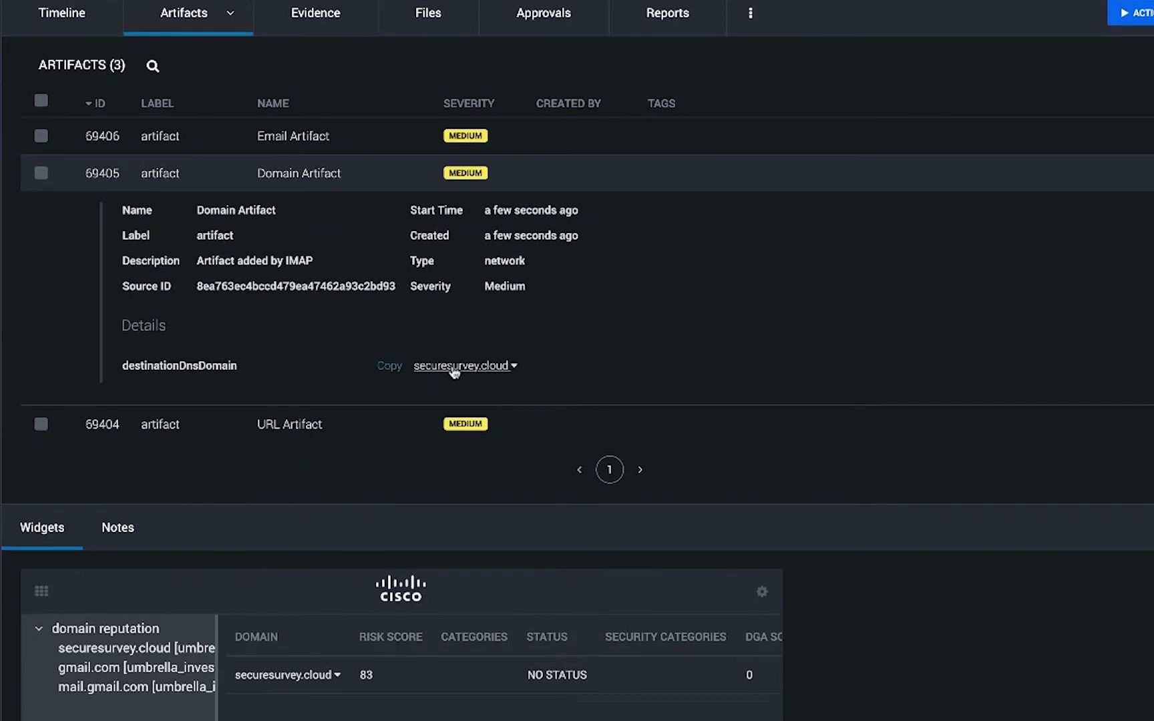
mouse_move(783, 287)
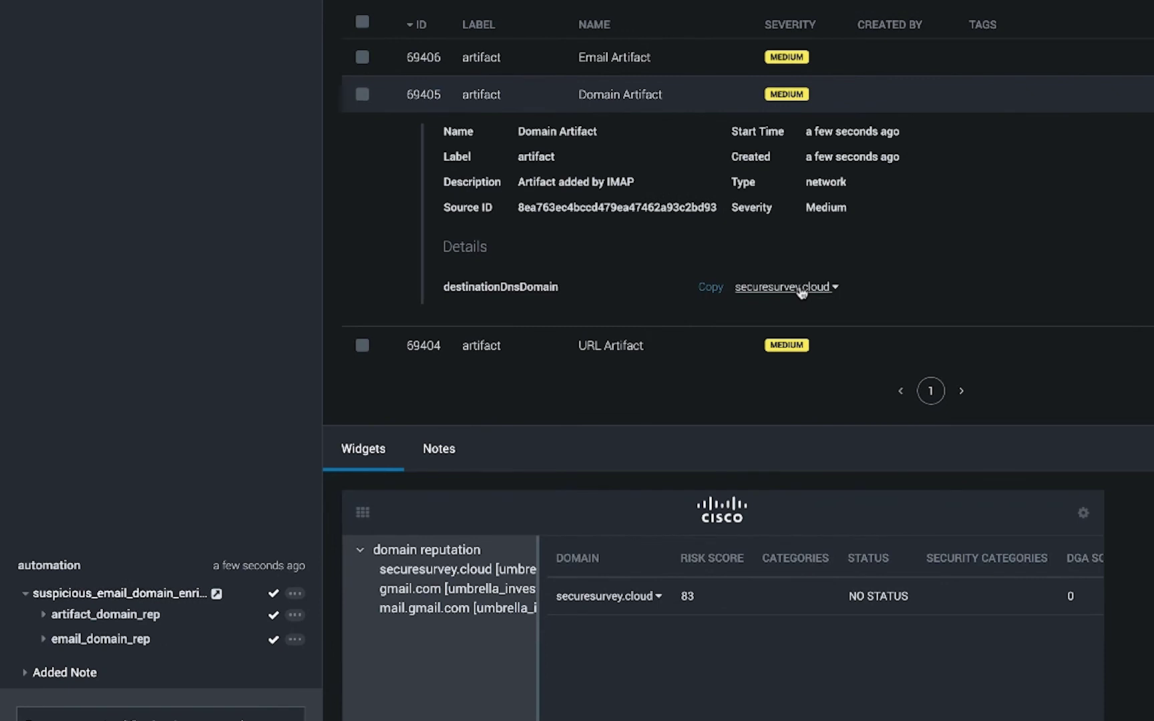
View the artifact_domain_rep and email_domain_rep action results from the activity panel.
left_click(69, 619)
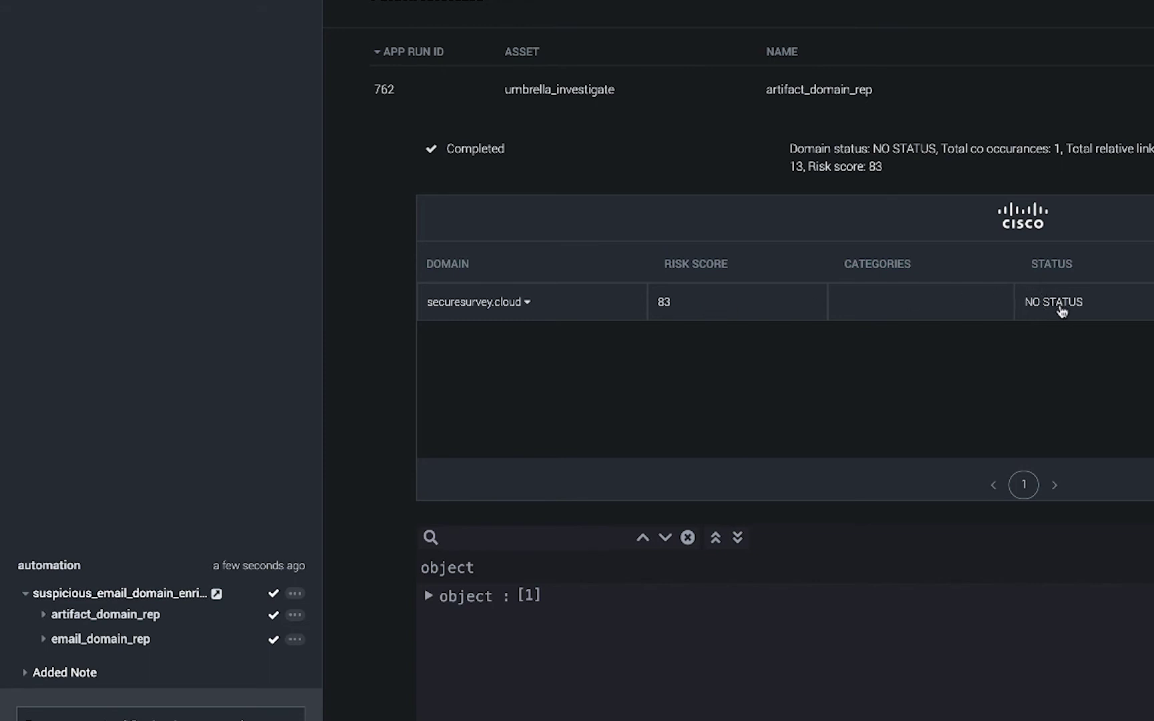
left_click(98, 640)
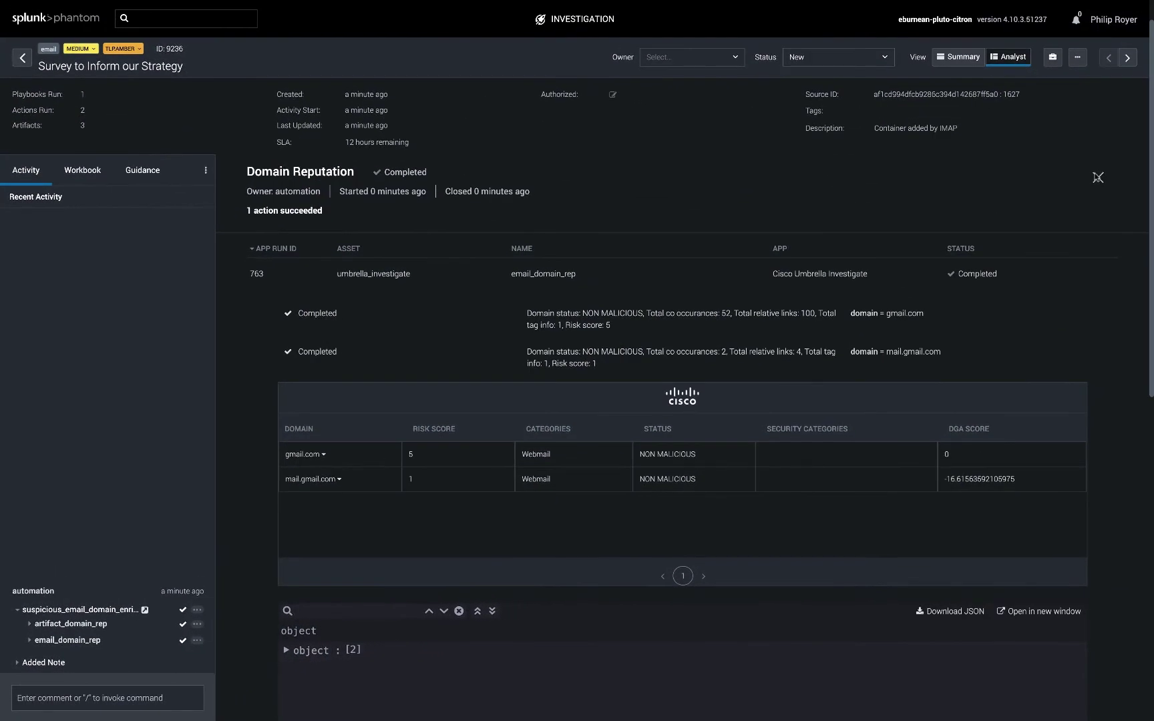
Return to Summary view, close the Domain Reputation results and view the event's notes.
left_click(960, 56)
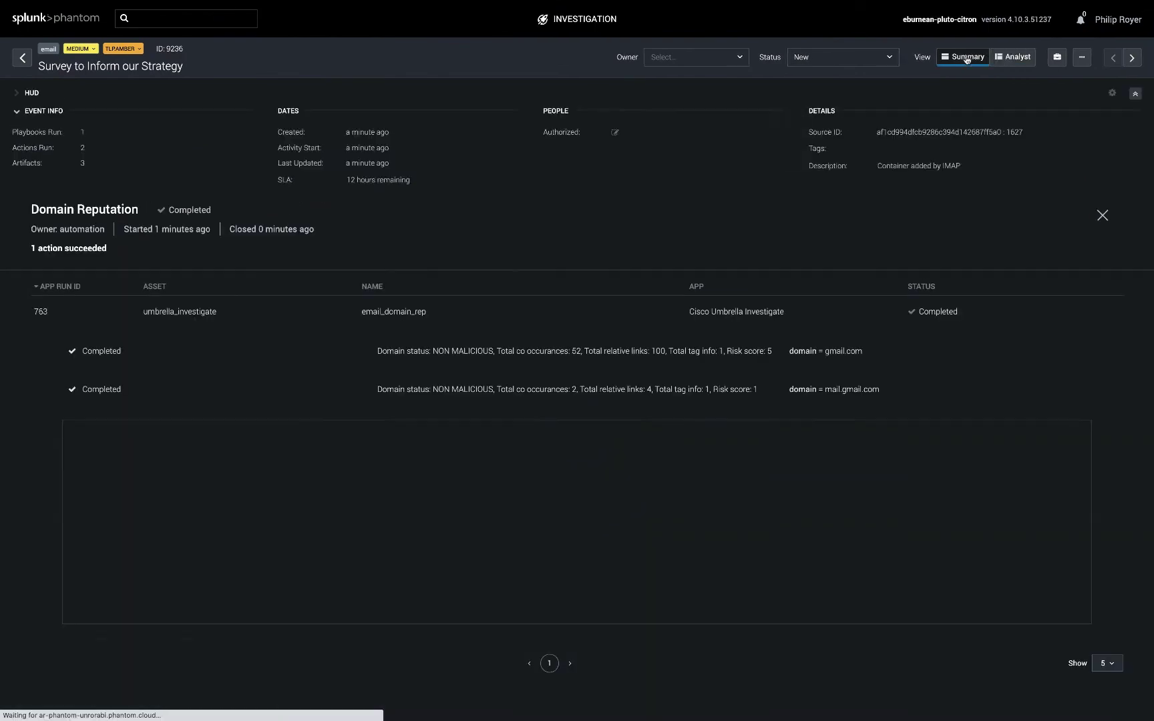
left_click(1098, 217)
left_click(279, 213)
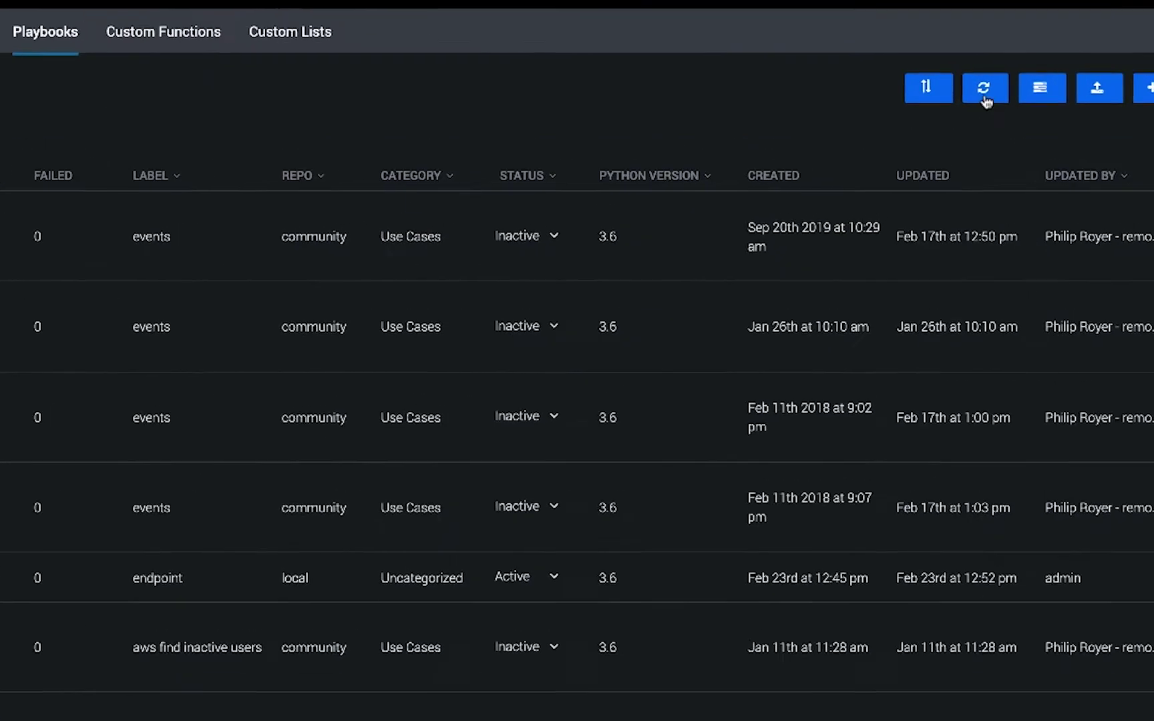
Update playbooks from the community source, dismiss the up-to-date message and search for 'susp'.
left_click(975, 86)
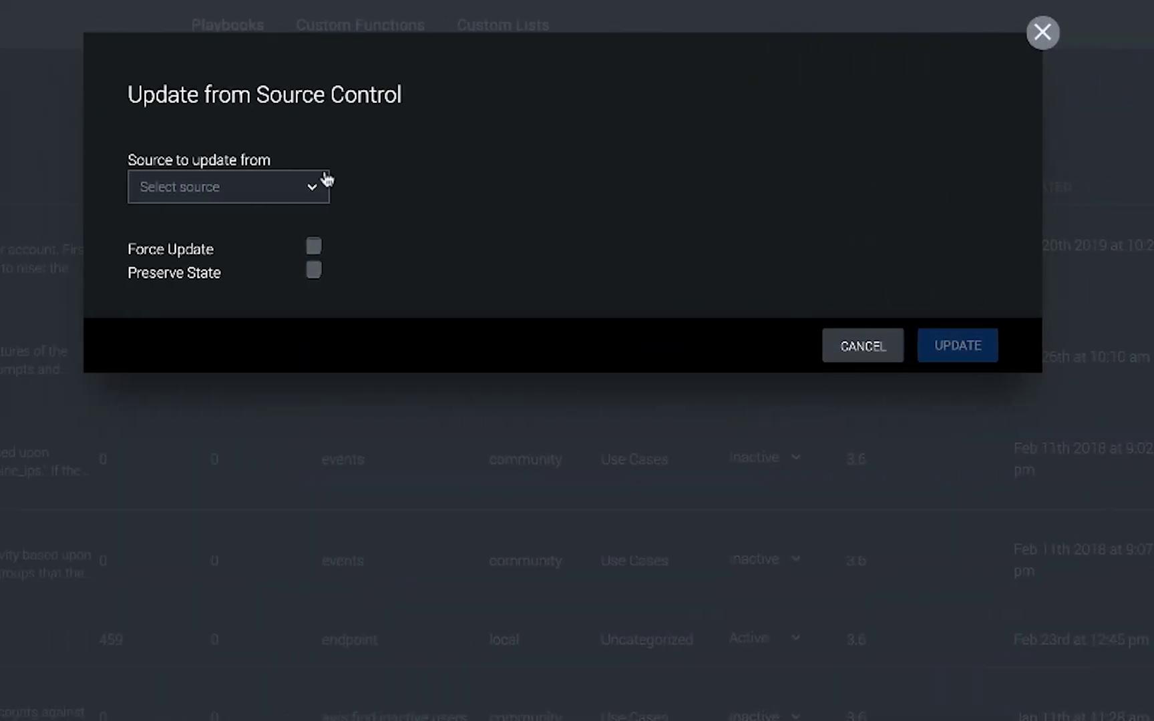
left_click(255, 187)
left_click(166, 222)
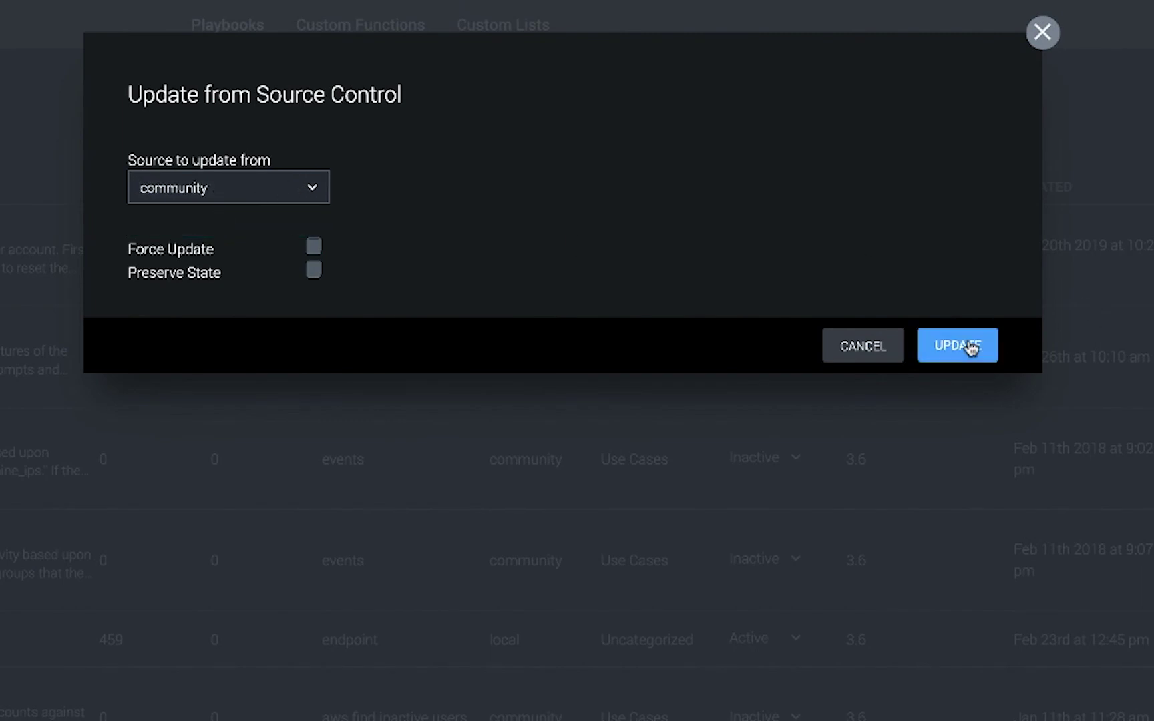
left_click(965, 345)
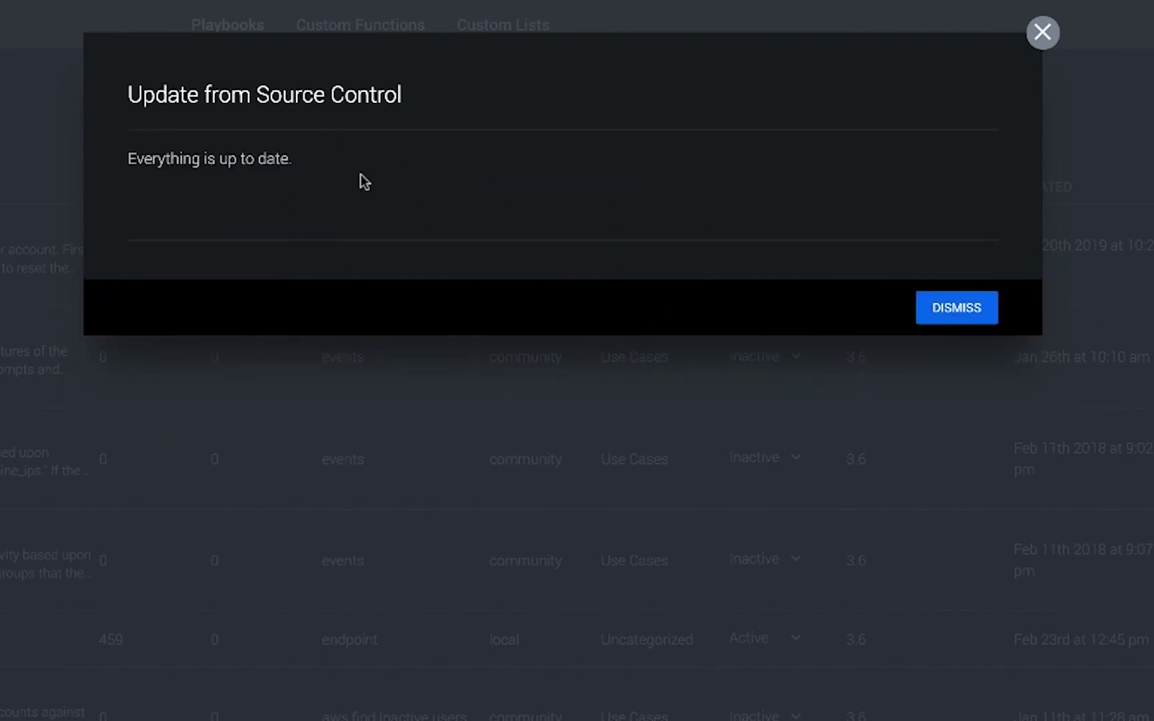
left_click(981, 307)
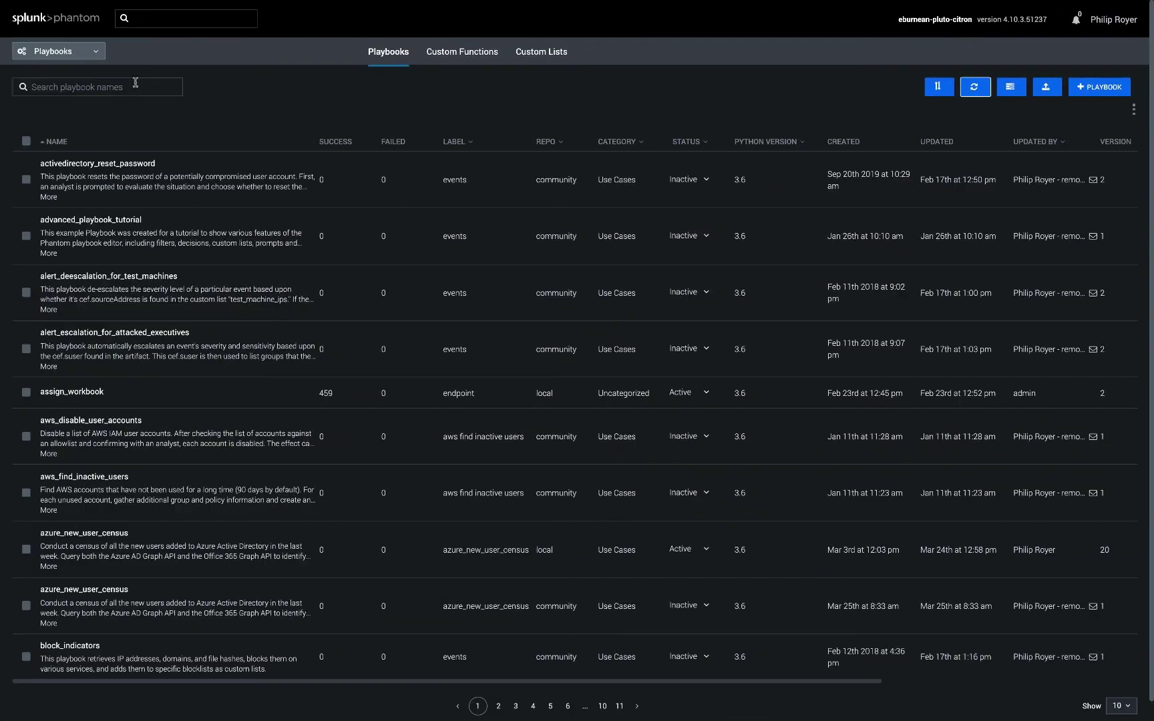
left_click(135, 86)
type("susp")
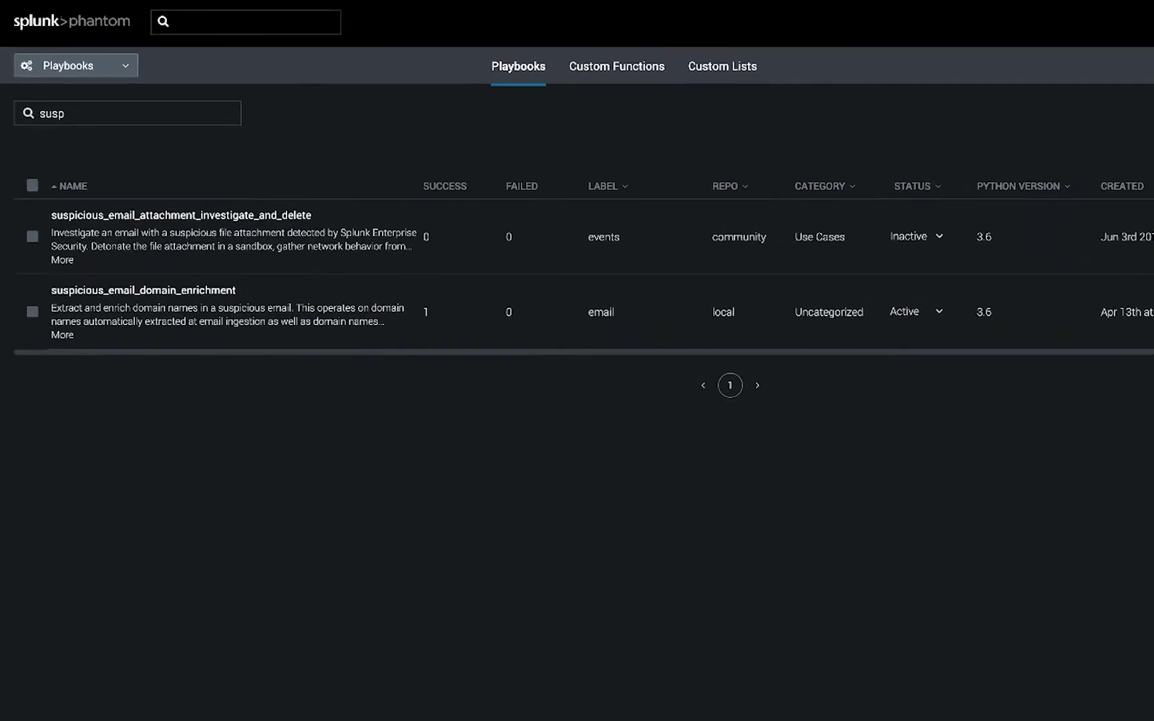